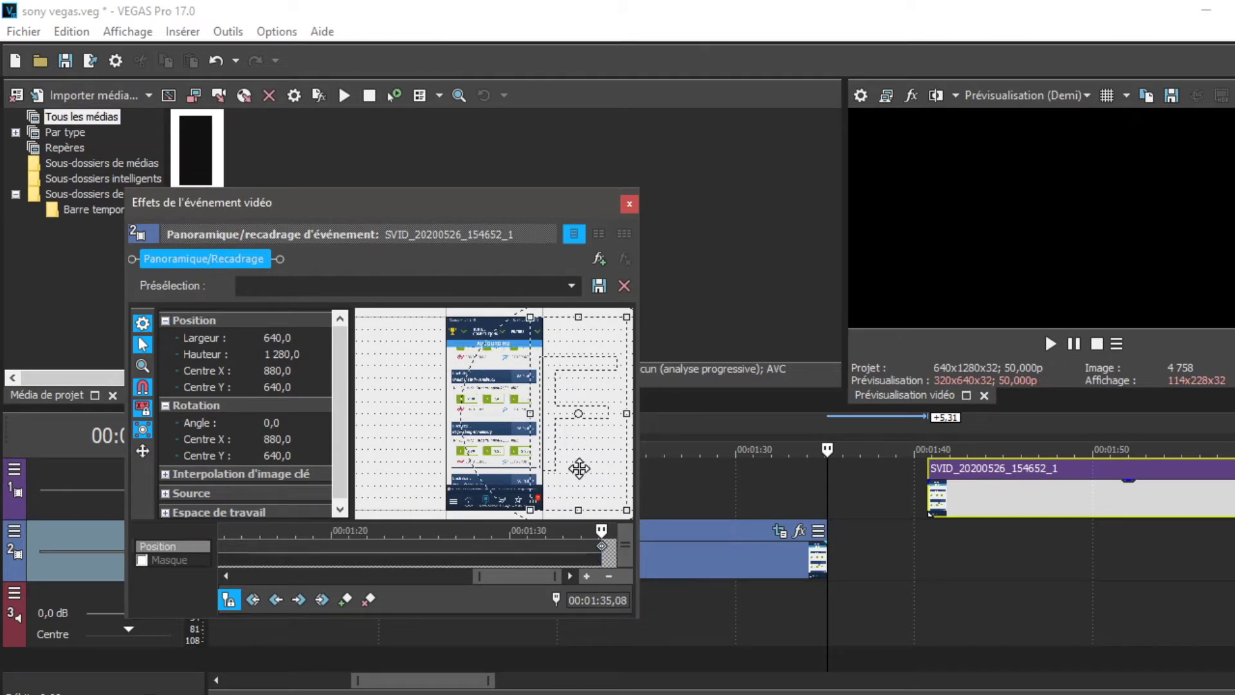
Add a pan/crop keyframe at 00:01:34,28 on the lower clip with the frame recentred at Centre X 320, and play the result.
{"action": "left_click", "coordinate": [566, 536]}
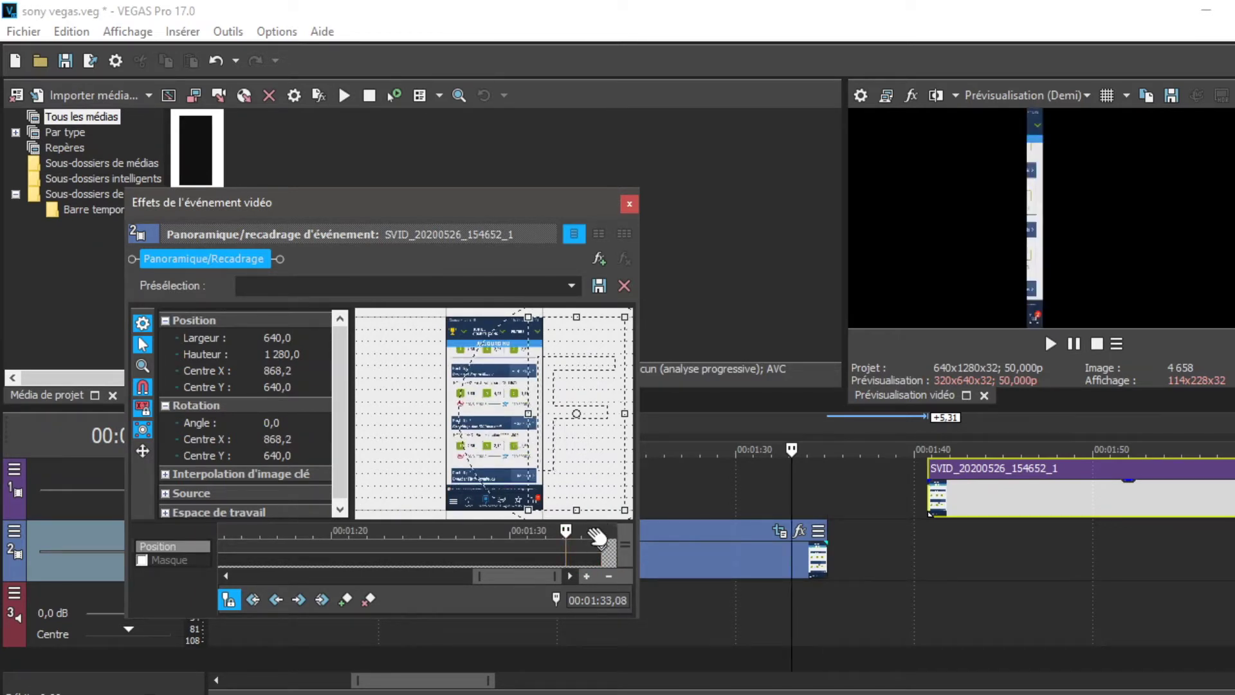
{"action": "left_click_drag", "start_coordinate": [566, 531], "coordinate": [591, 530]}
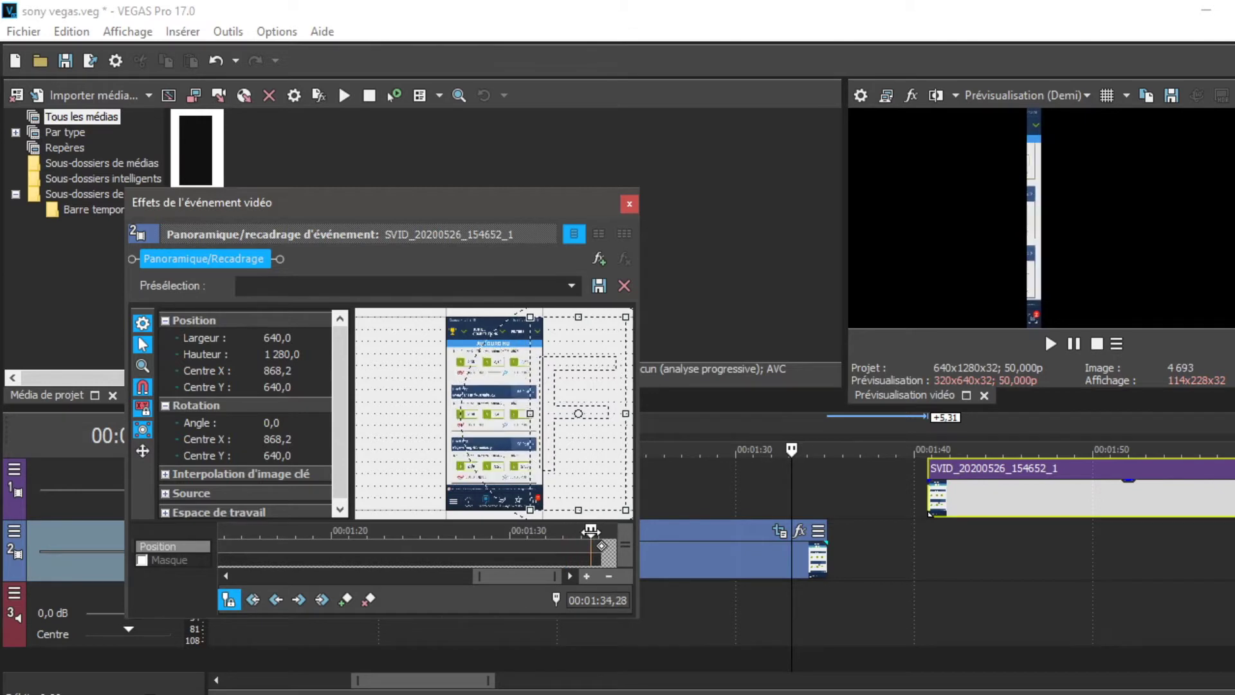
{"action": "left_click_drag", "start_coordinate": [579, 479], "coordinate": [494, 476]}
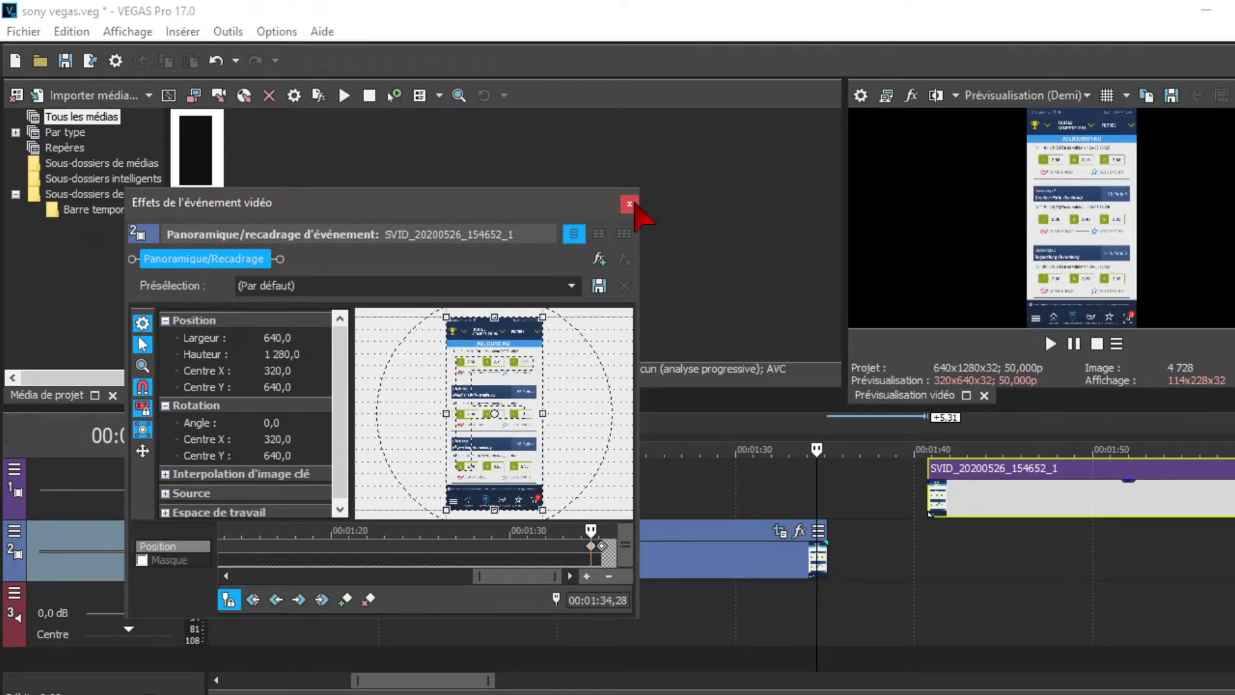
{"action": "left_click", "coordinate": [630, 204]}
{"action": "key", "text": "space"}
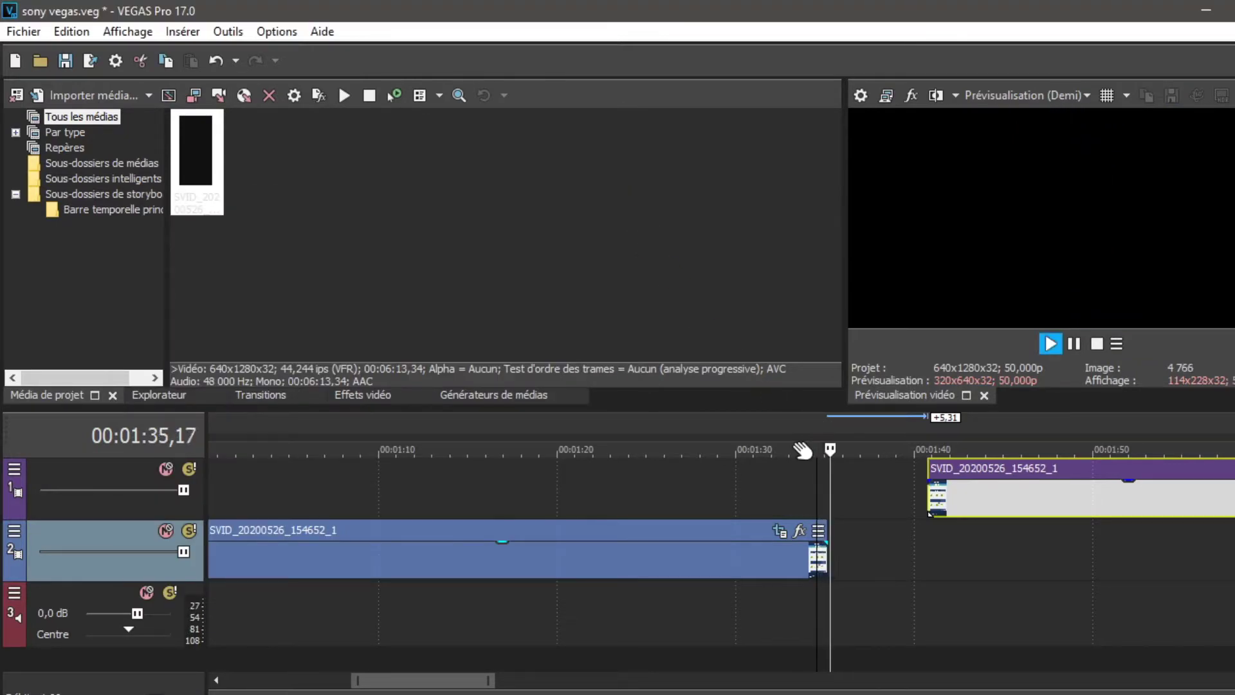
{"action": "key", "text": "space"}
Examine the spacing of the lower clip's final pan/crop keyframes and play back the end of the clip.
{"action": "left_click", "coordinate": [786, 537]}
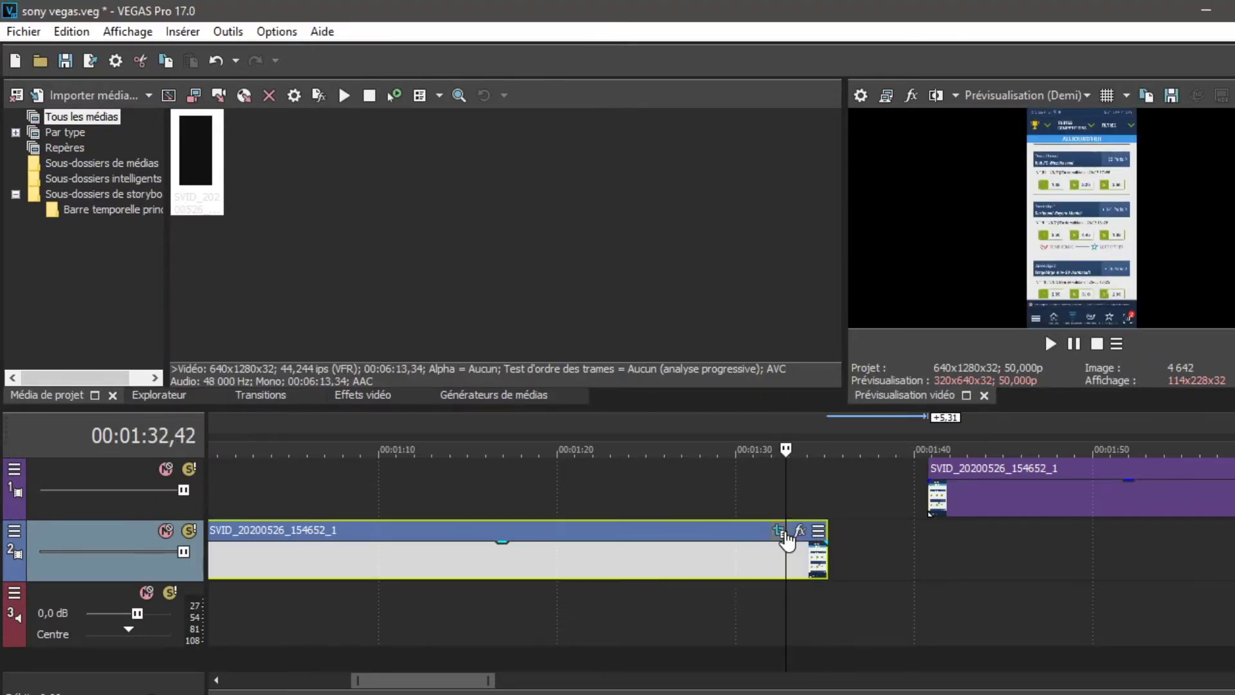
{"action": "left_click", "coordinate": [779, 531]}
{"action": "scroll", "coordinate": [585, 524], "scroll_direction": "up", "scroll_amount": 3}
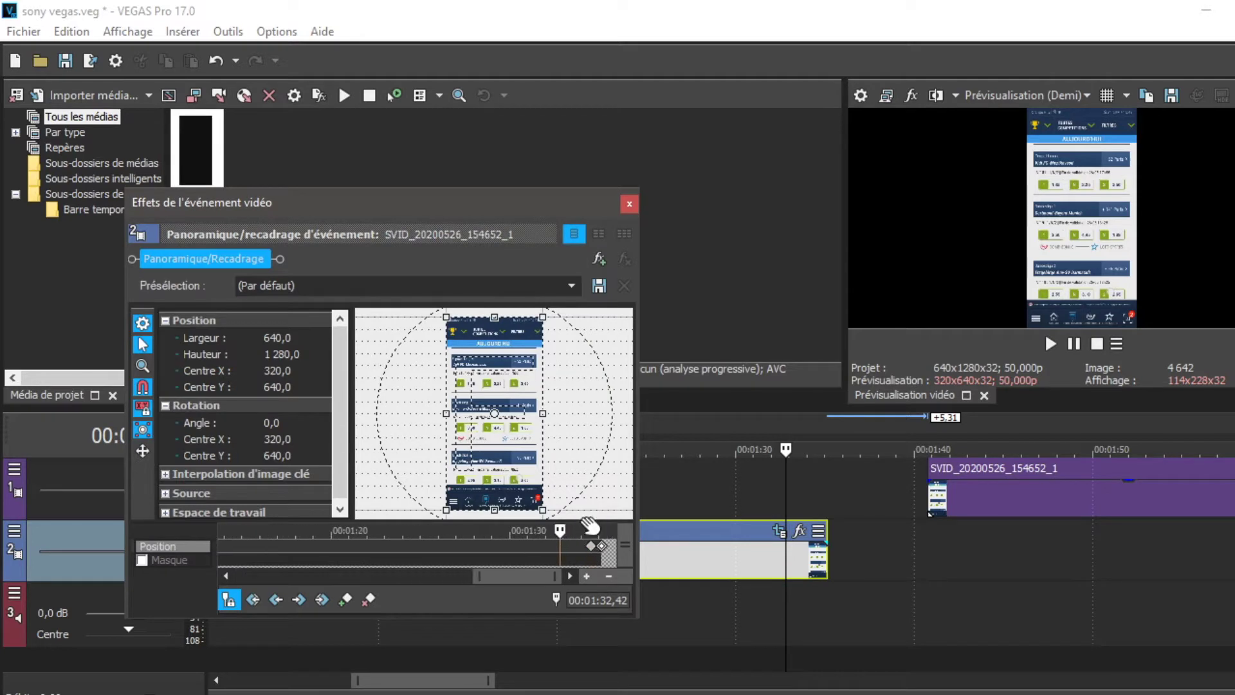
{"action": "scroll", "coordinate": [587, 517], "scroll_direction": "up", "scroll_amount": 1}
{"action": "scroll", "coordinate": [594, 548], "scroll_direction": "up", "scroll_amount": 3}
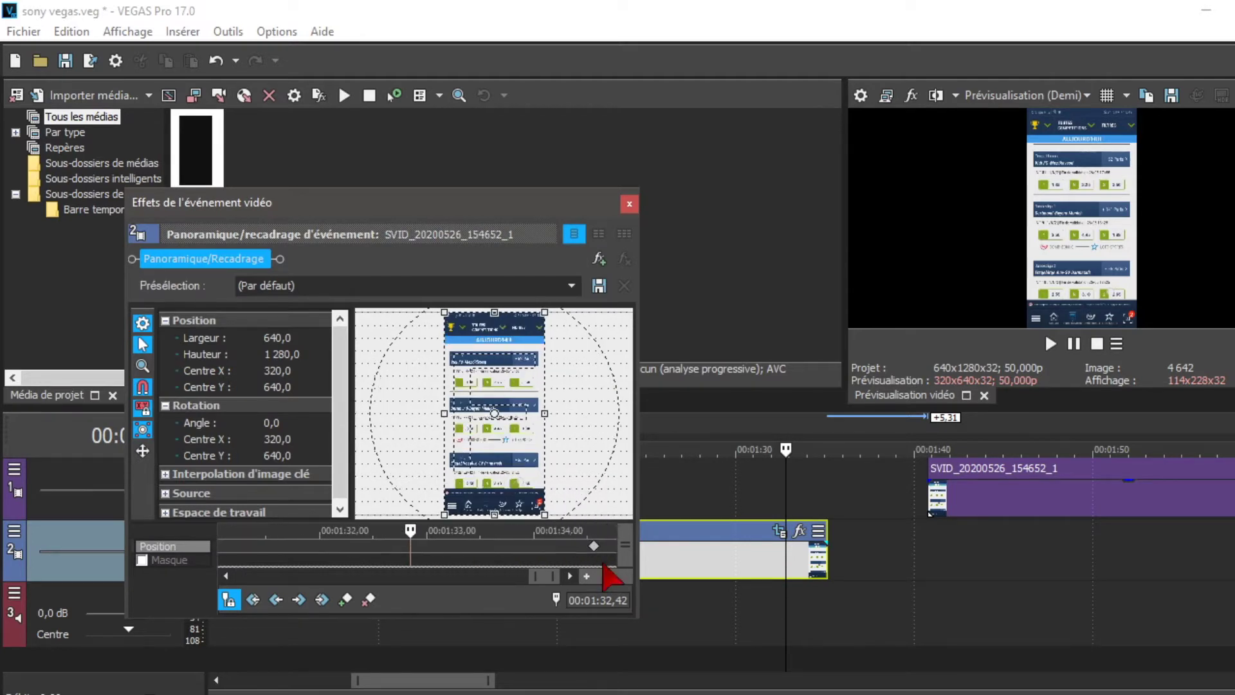
{"action": "scroll", "coordinate": [596, 550], "scroll_direction": "down", "scroll_amount": 2}
{"action": "left_click", "coordinate": [588, 544]}
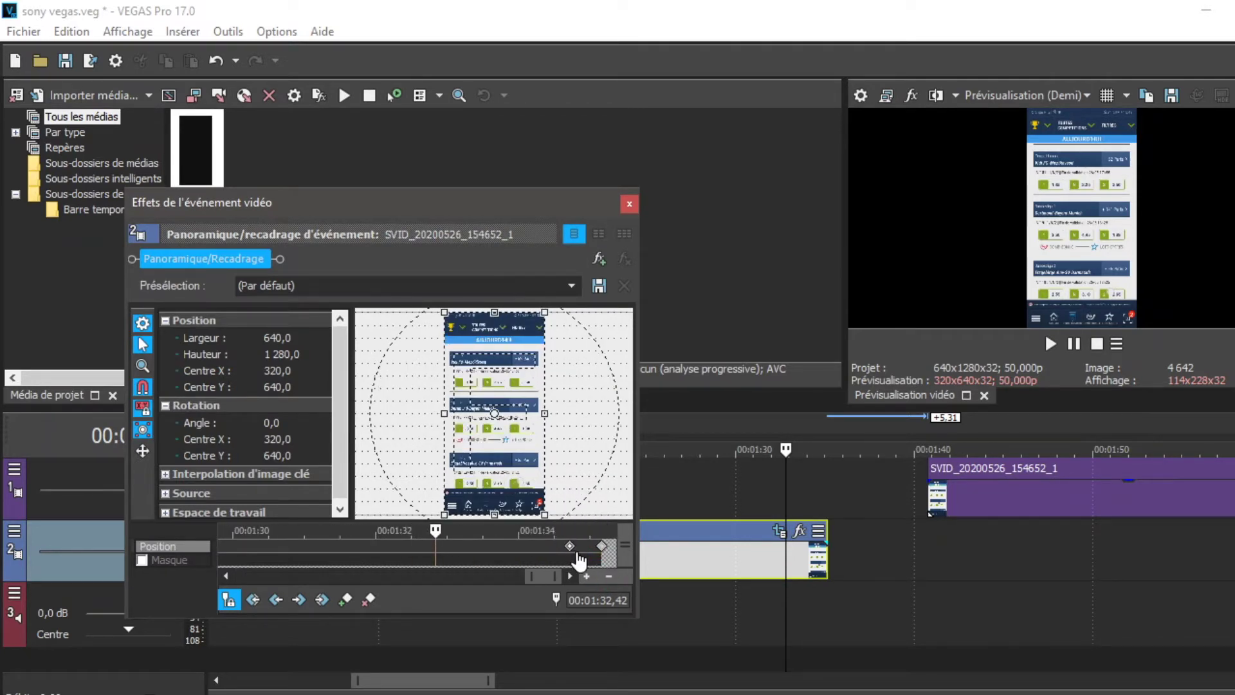
{"action": "left_click", "coordinate": [635, 205]}
{"action": "key", "text": "space"}
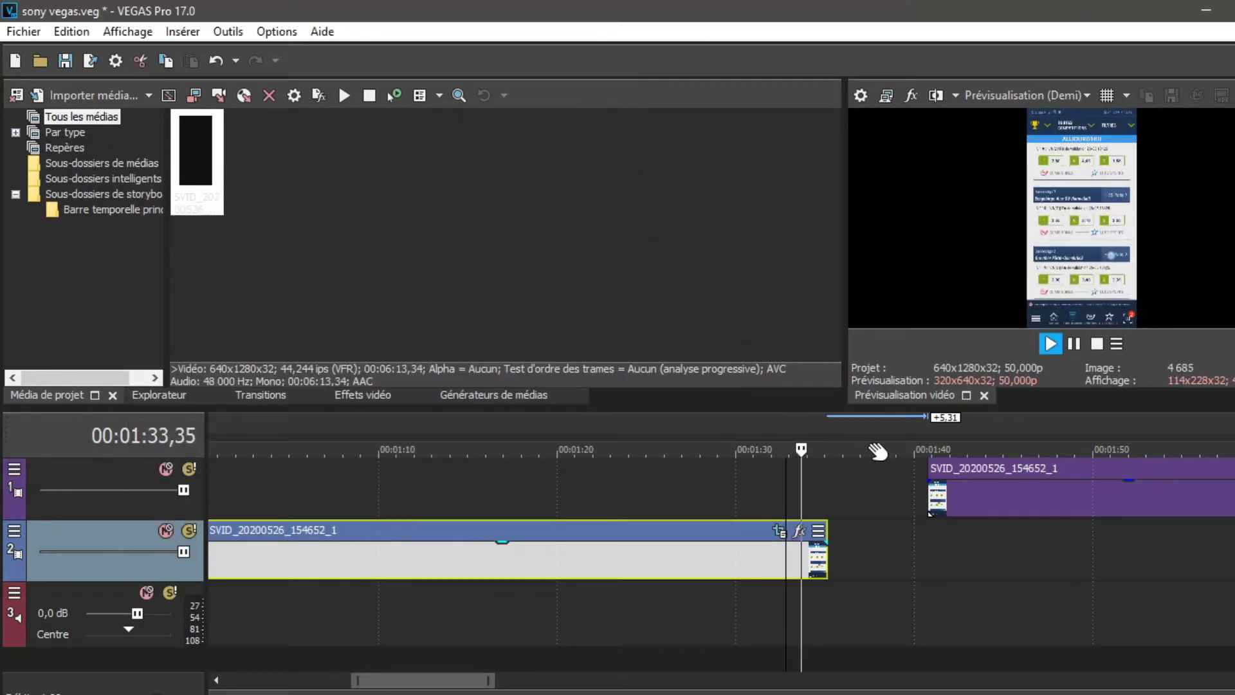
{"action": "key", "text": "space"}
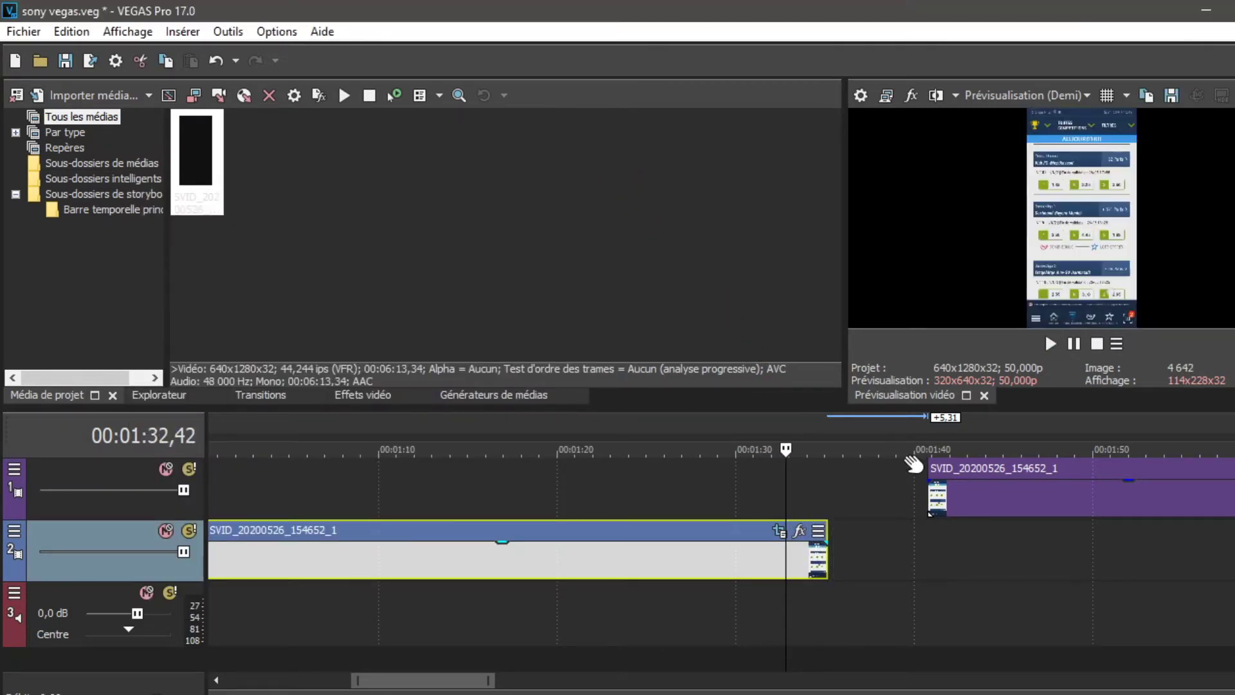
Move the upper-track clip to start at the lower clip's end and shift its opening pan/crop frame to Centre X -200.
{"action": "left_click_drag", "start_coordinate": [947, 476], "coordinate": [849, 476]}
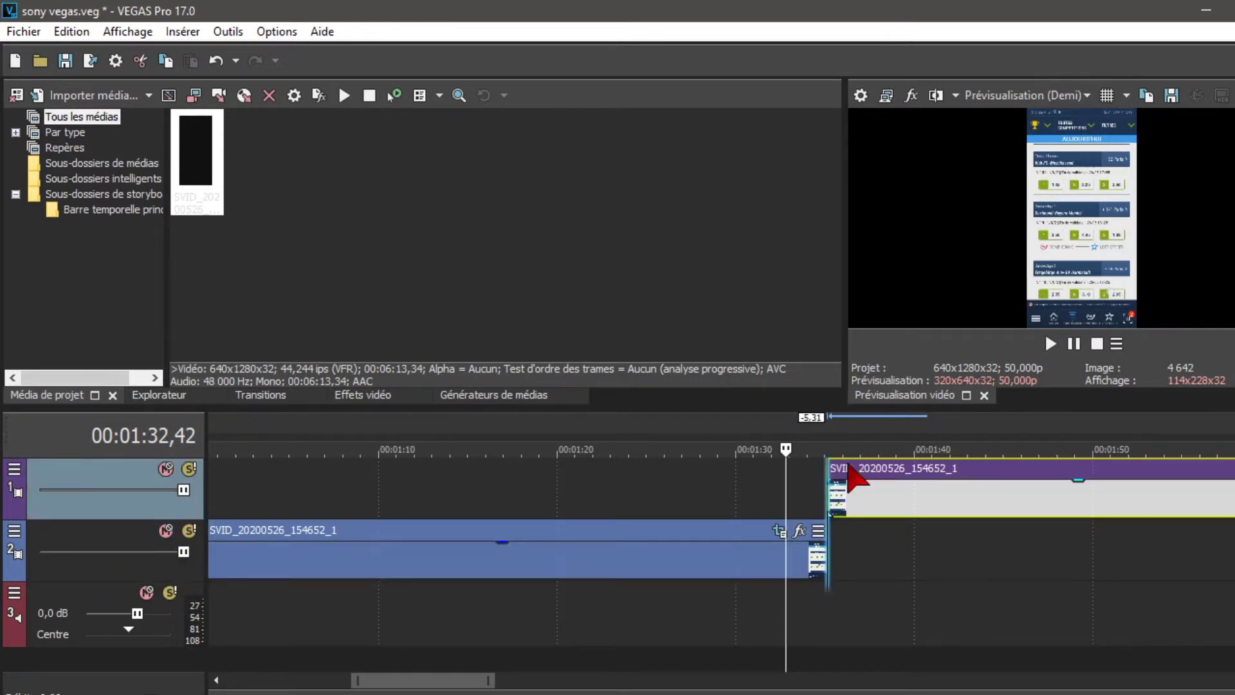
{"action": "scroll", "coordinate": [780, 543], "scroll_direction": "down", "scroll_amount": 5}
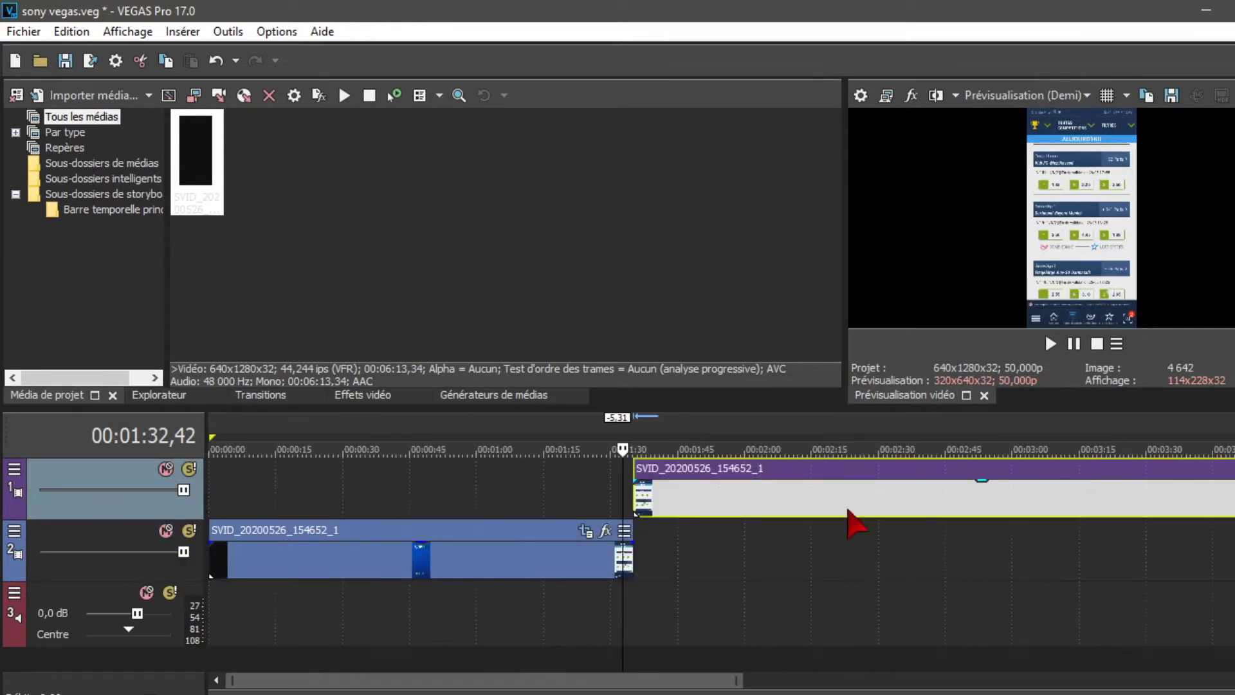
{"action": "left_click", "coordinate": [1230, 470]}
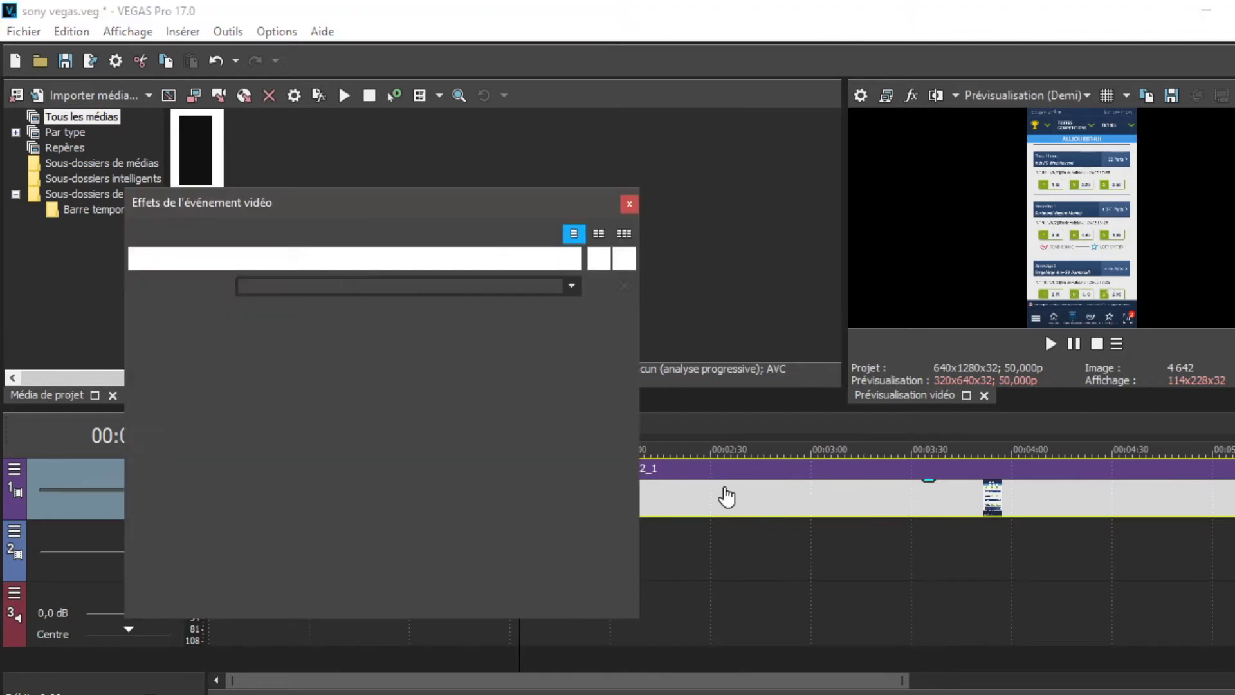
{"action": "scroll", "coordinate": [325, 526], "scroll_direction": "up", "scroll_amount": 4}
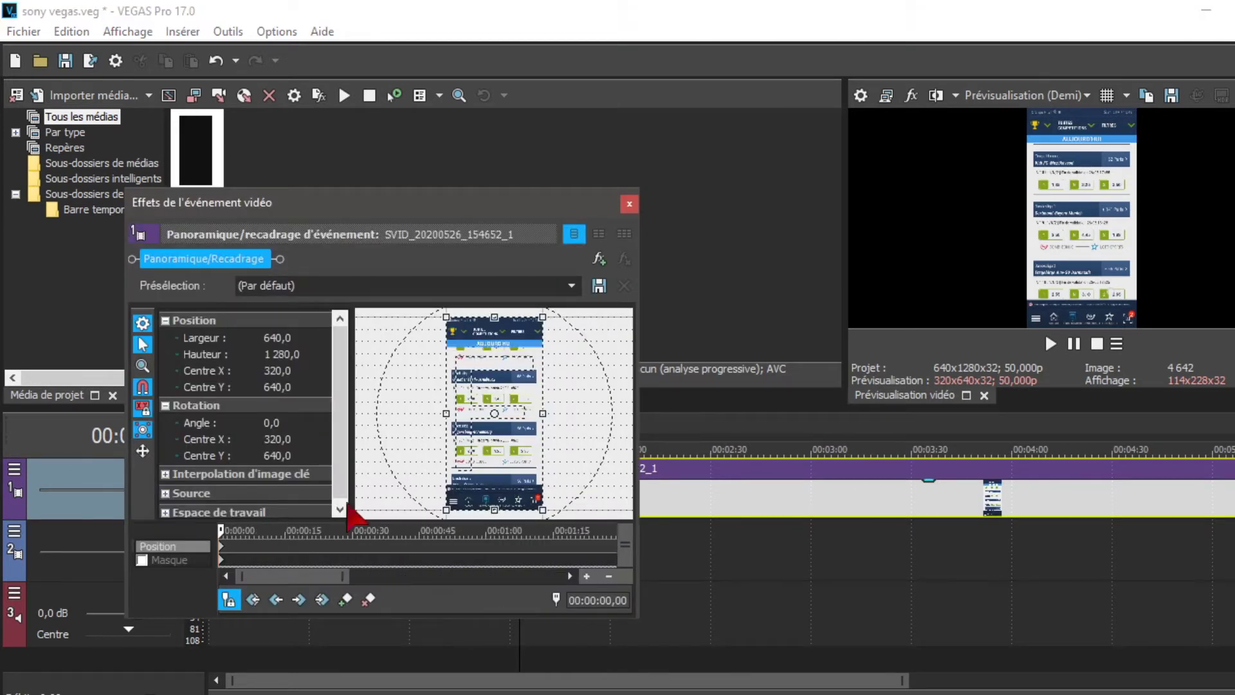
{"action": "left_click_drag", "start_coordinate": [512, 461], "coordinate": [438, 459]}
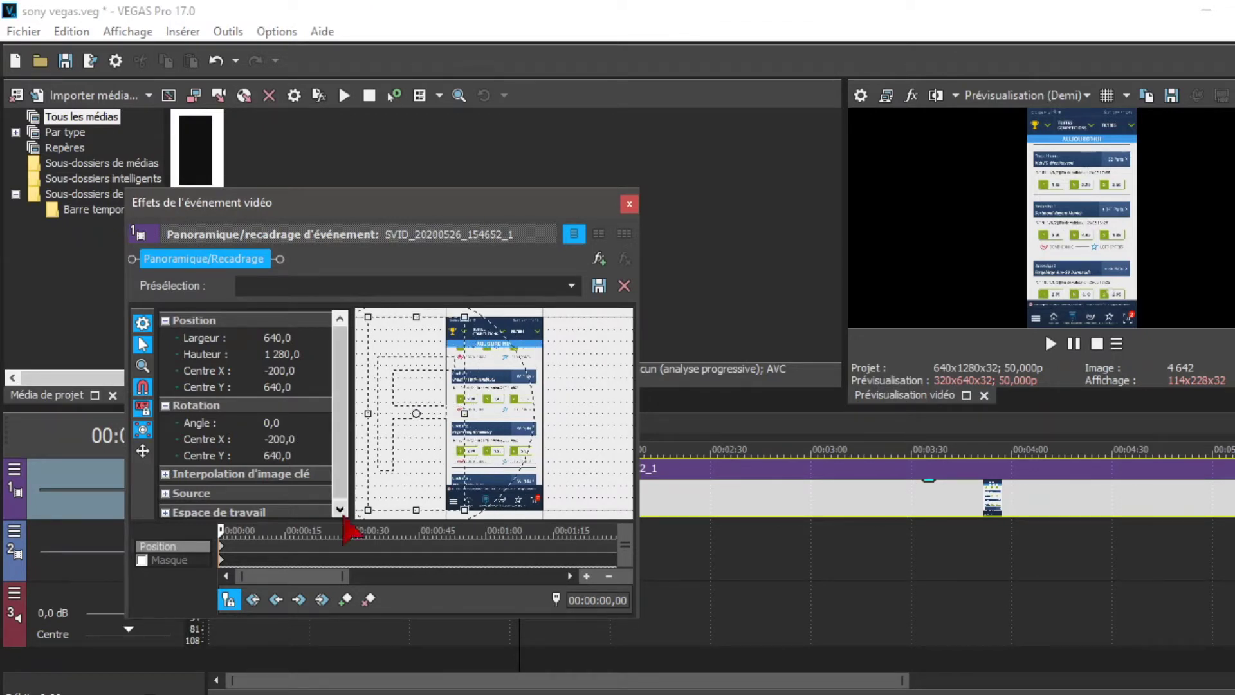
Add a pan/crop keyframe at 00:00:00,09 on the upper clip that brings the frame back over the full picture.
{"action": "left_click_drag", "start_coordinate": [246, 536], "coordinate": [232, 533]}
{"action": "scroll", "coordinate": [259, 533], "scroll_direction": "up", "scroll_amount": 3}
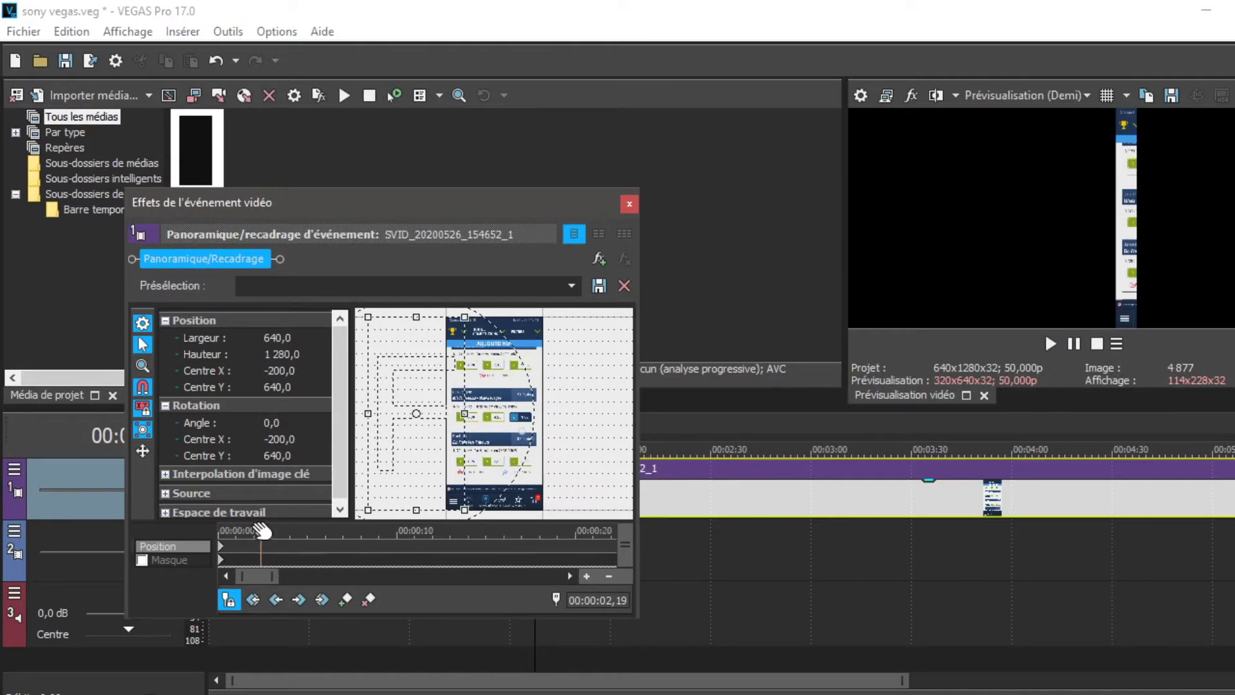
{"action": "left_click_drag", "start_coordinate": [250, 529], "coordinate": [237, 530]}
{"action": "scroll", "coordinate": [243, 529], "scroll_direction": "up", "scroll_amount": 3}
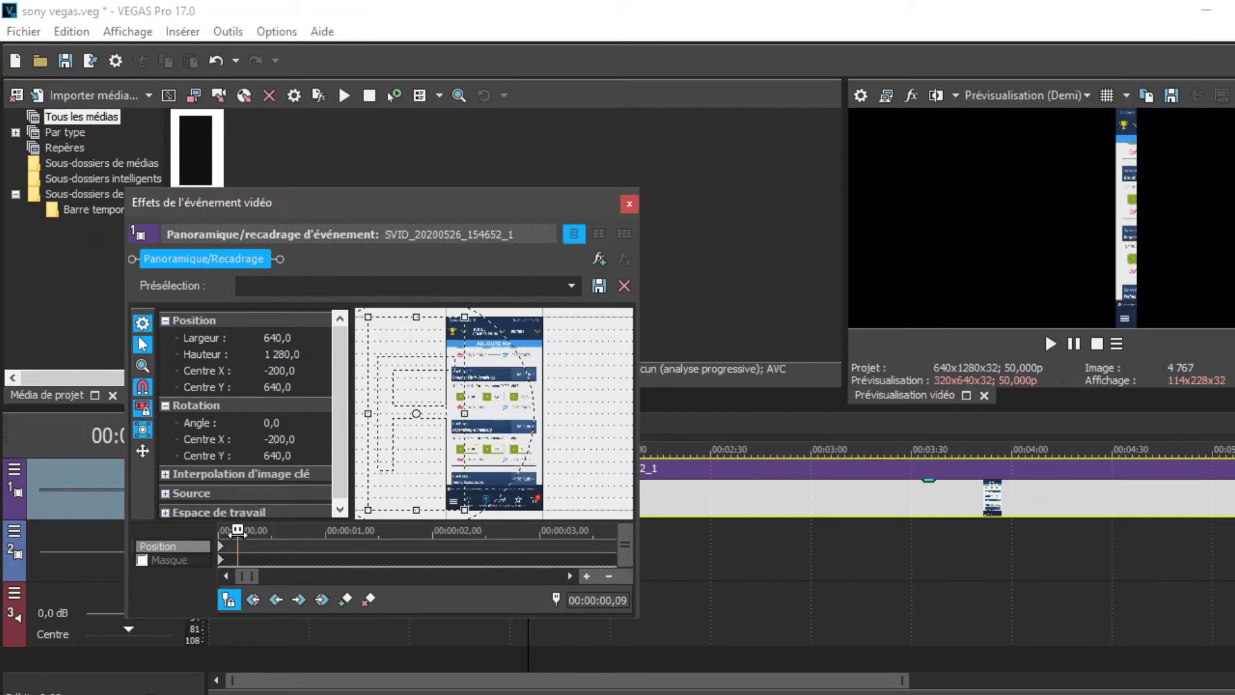
{"action": "left_click_drag", "start_coordinate": [427, 452], "coordinate": [508, 448]}
{"action": "left_click", "coordinate": [629, 205]}
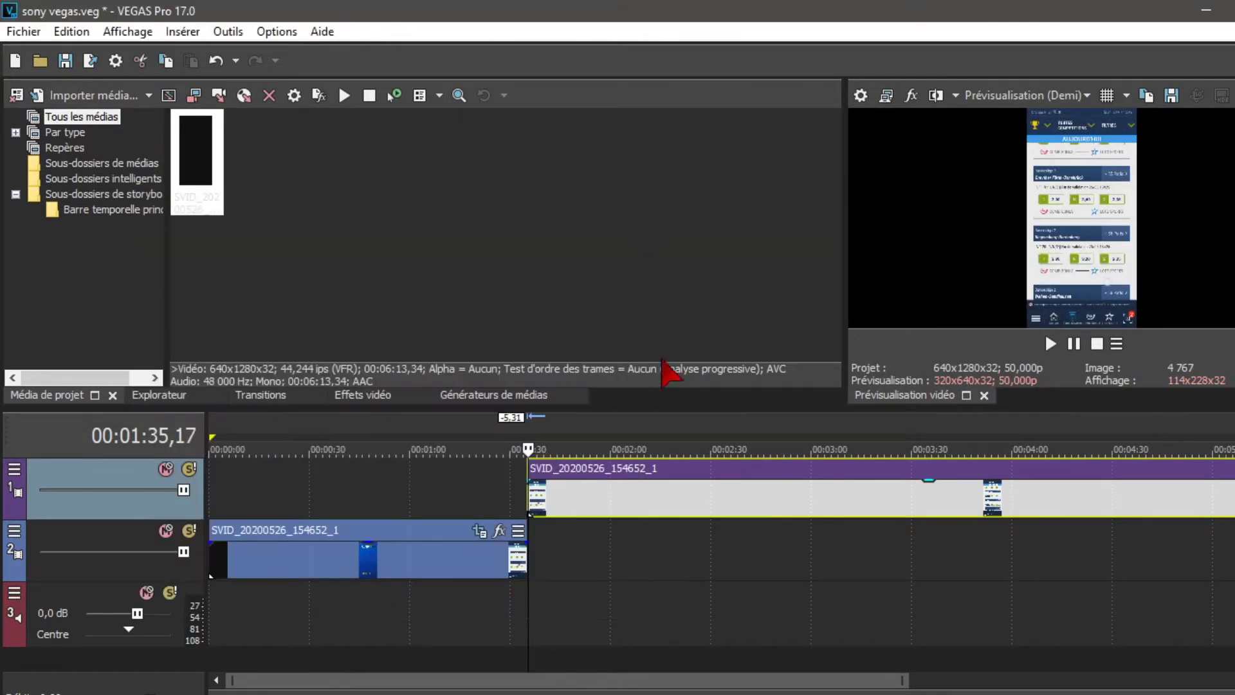
Play the transition and shift the upper clip slightly earlier so it overlaps the end of the lower clip.
{"action": "left_click", "coordinate": [515, 446]}
{"action": "key", "text": "space"}
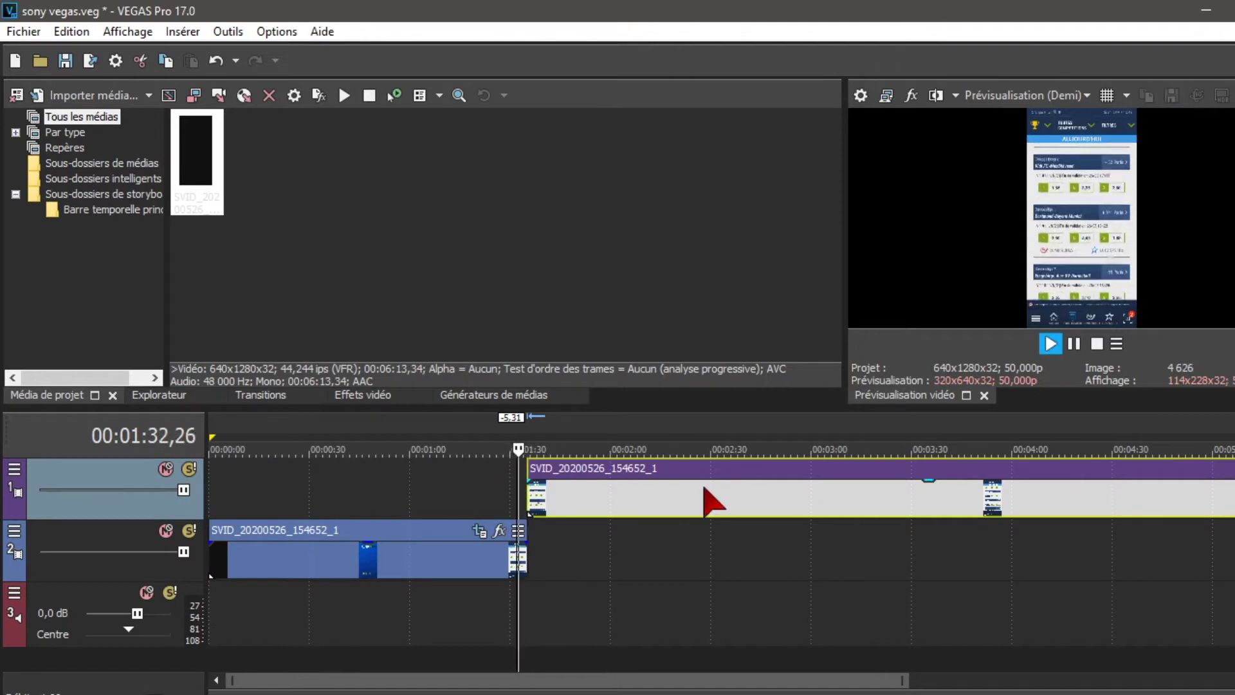
{"action": "key", "text": "space"}
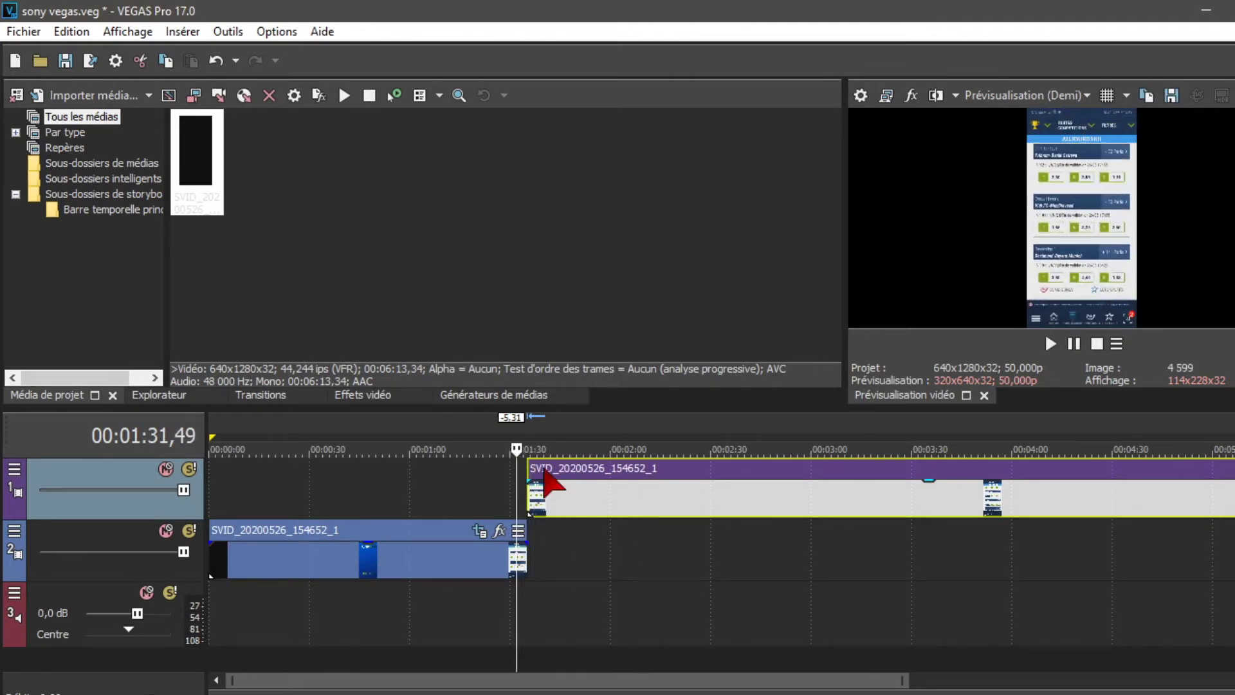
{"action": "left_click", "coordinate": [544, 471]}
{"action": "scroll", "coordinate": [543, 472], "scroll_direction": "up", "scroll_amount": 4}
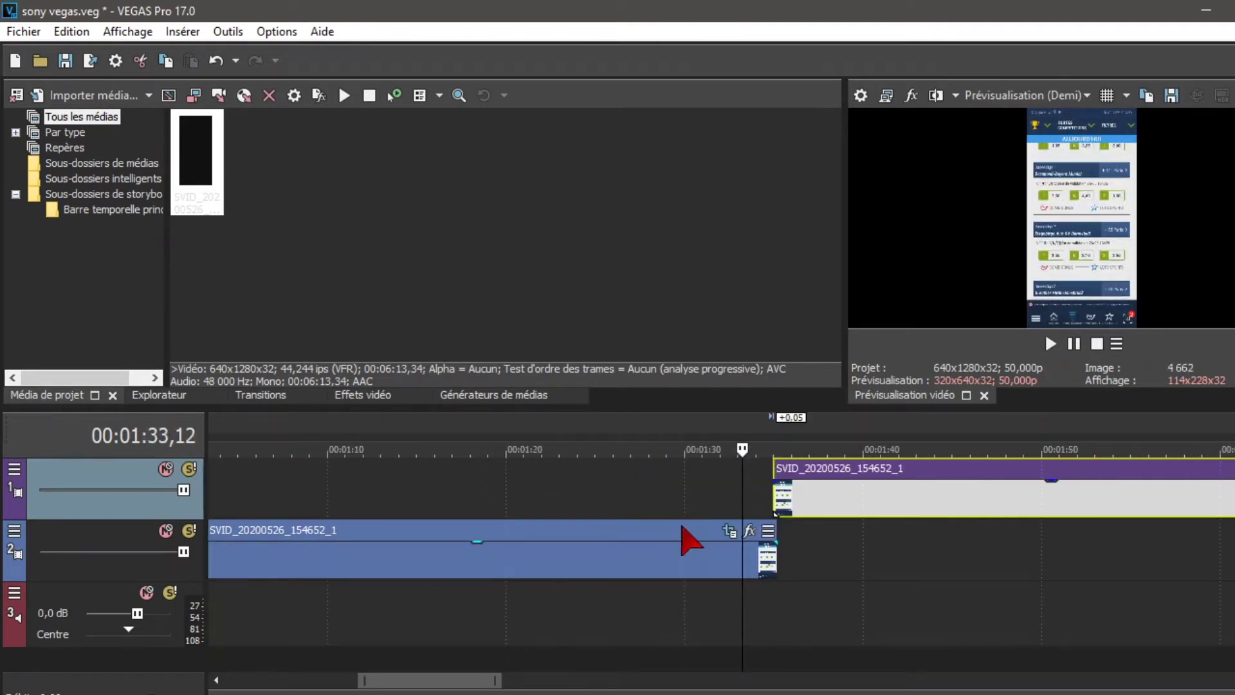
Apply the Flou gaussien effect to the lower clip.
{"action": "left_click", "coordinate": [682, 526]}
{"action": "left_click", "coordinate": [749, 532]}
{"action": "double_click", "coordinate": [683, 490]}
{"action": "left_click", "coordinate": [1039, 199]}
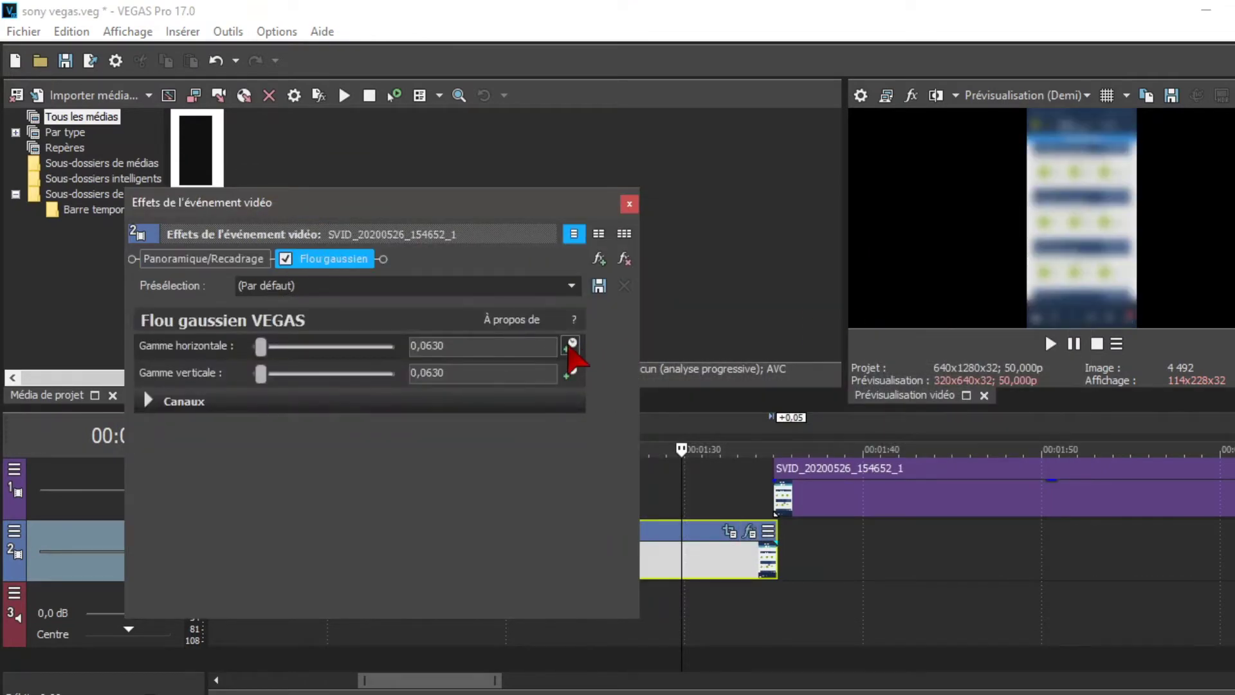
Animate the lower clip's horizontal blur with a keyframe of about 0,1088 at 00:01:34,32, and set its vertical range to 0.
{"action": "left_click", "coordinate": [571, 345]}
{"action": "scroll", "coordinate": [569, 453], "scroll_direction": "up", "scroll_amount": 5}
{"action": "left_click_drag", "start_coordinate": [425, 453], "coordinate": [548, 451]}
{"action": "left_click_drag", "start_coordinate": [272, 348], "coordinate": [244, 384]}
{"action": "left_click_drag", "start_coordinate": [546, 448], "coordinate": [516, 444]}
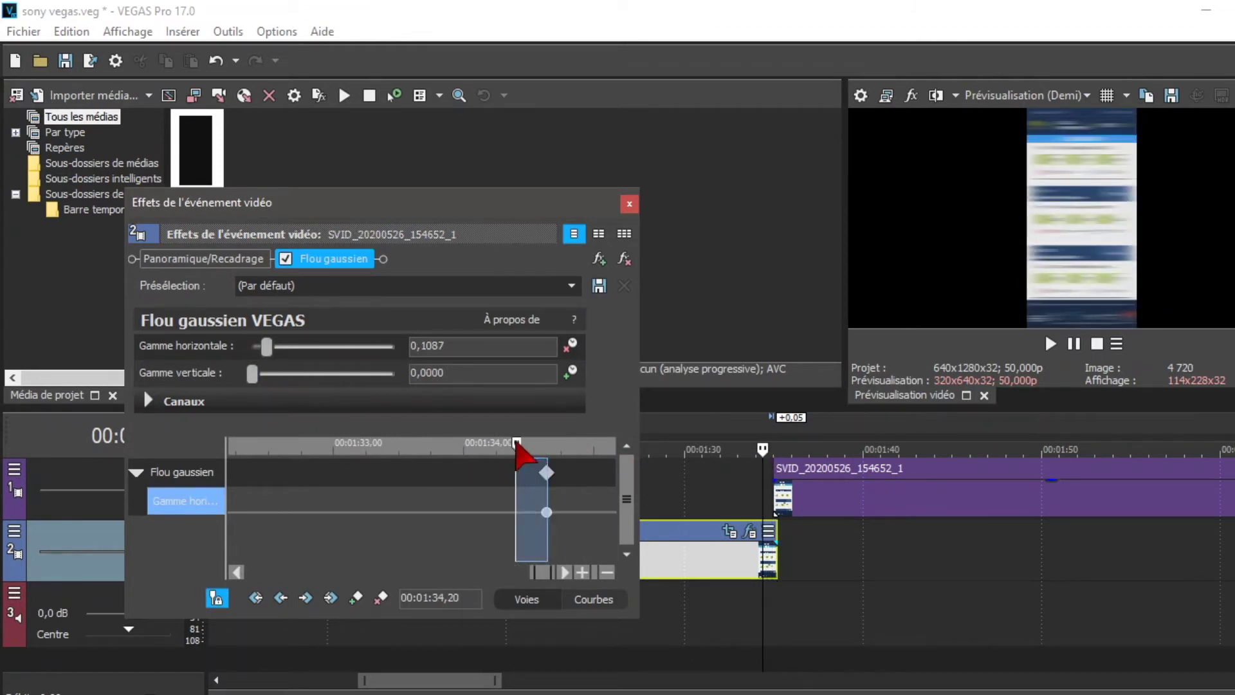
Set the horizontal blur to 0 at the keyframe on the lower clip's start.
{"action": "scroll", "coordinate": [406, 494], "scroll_direction": "down", "scroll_amount": 3}
{"action": "scroll", "coordinate": [406, 492], "scroll_direction": "down", "scroll_amount": 4}
{"action": "left_click", "coordinate": [232, 472]}
{"action": "left_click_drag", "start_coordinate": [261, 348], "coordinate": [247, 349]}
{"action": "left_click", "coordinate": [611, 473]}
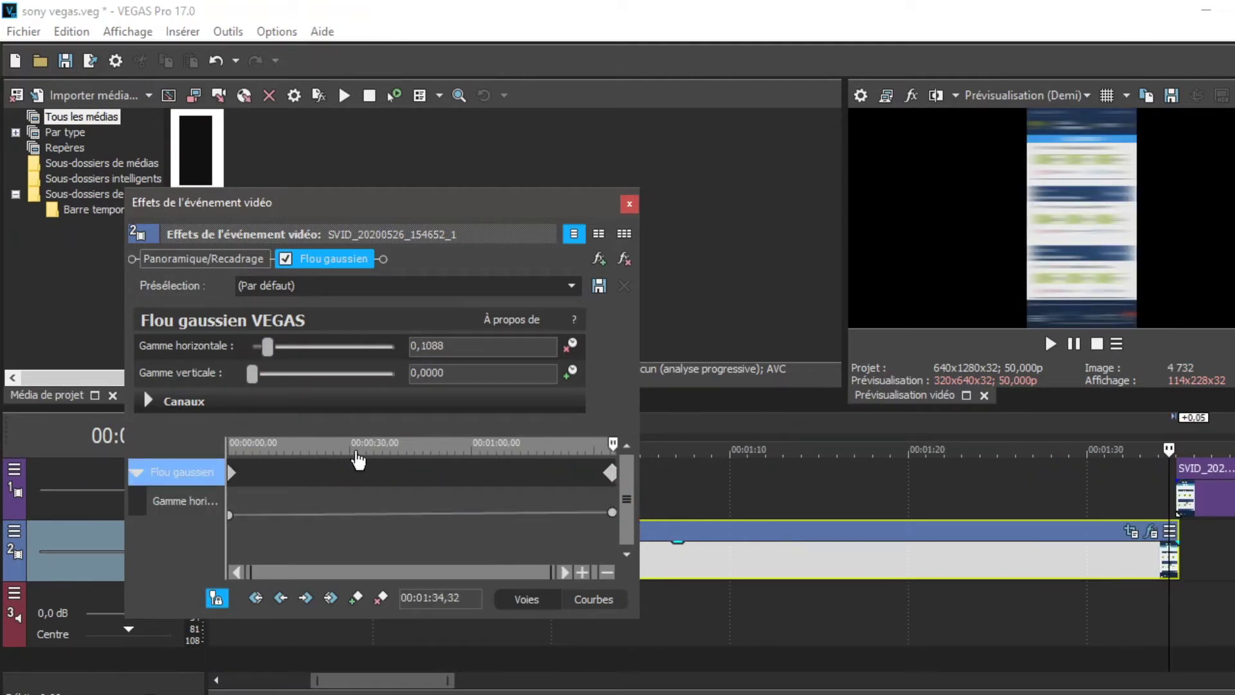
Add a horizontal blur keyframe of 0 at 00:01:33,41 on the lower clip.
{"action": "scroll", "coordinate": [584, 475], "scroll_direction": "up", "scroll_amount": 4}
{"action": "left_click_drag", "start_coordinate": [598, 445], "coordinate": [559, 448]}
{"action": "left_click_drag", "start_coordinate": [265, 350], "coordinate": [251, 350]}
{"action": "scroll", "coordinate": [587, 482], "scroll_direction": "up", "scroll_amount": 5}
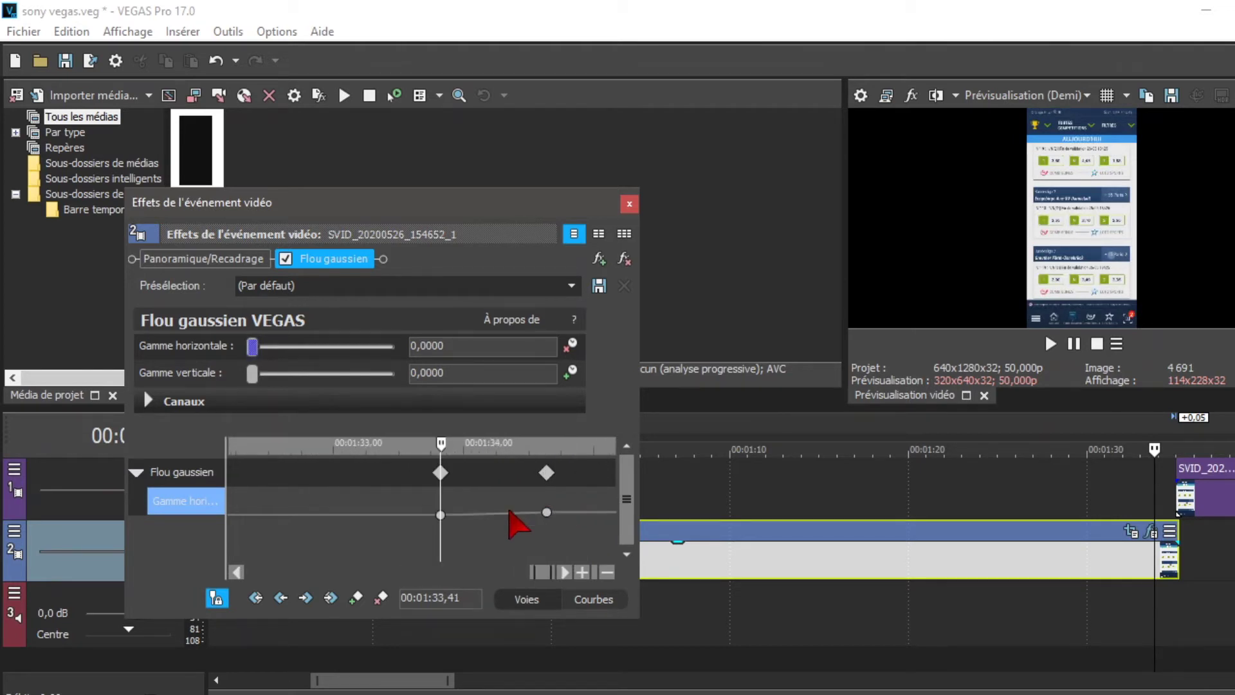
Shift the lower clip's last two horizontal blur keyframes closer to the clip's end and play the result.
{"action": "left_click_drag", "start_coordinate": [546, 512], "coordinate": [538, 512]}
{"action": "left_click_drag", "start_coordinate": [442, 517], "coordinate": [537, 515]}
{"action": "left_click", "coordinate": [490, 515]}
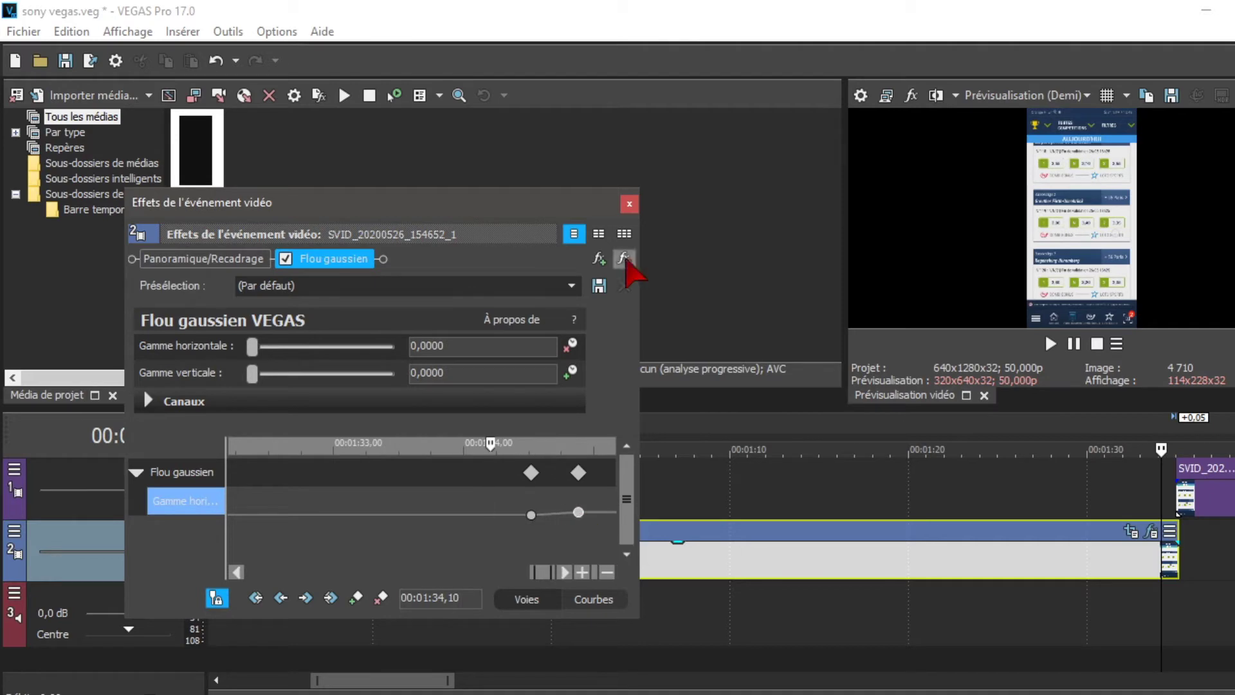
{"action": "left_click", "coordinate": [629, 204]}
{"action": "scroll", "coordinate": [590, 497], "scroll_direction": "down", "scroll_amount": 3}
{"action": "key", "text": "space"}
{"action": "key", "text": "space"}
{"action": "scroll", "coordinate": [952, 485], "scroll_direction": "down", "scroll_amount": 3}
Apply the Flou gaussien effect to the upper clip.
{"action": "left_click", "coordinate": [993, 470]}
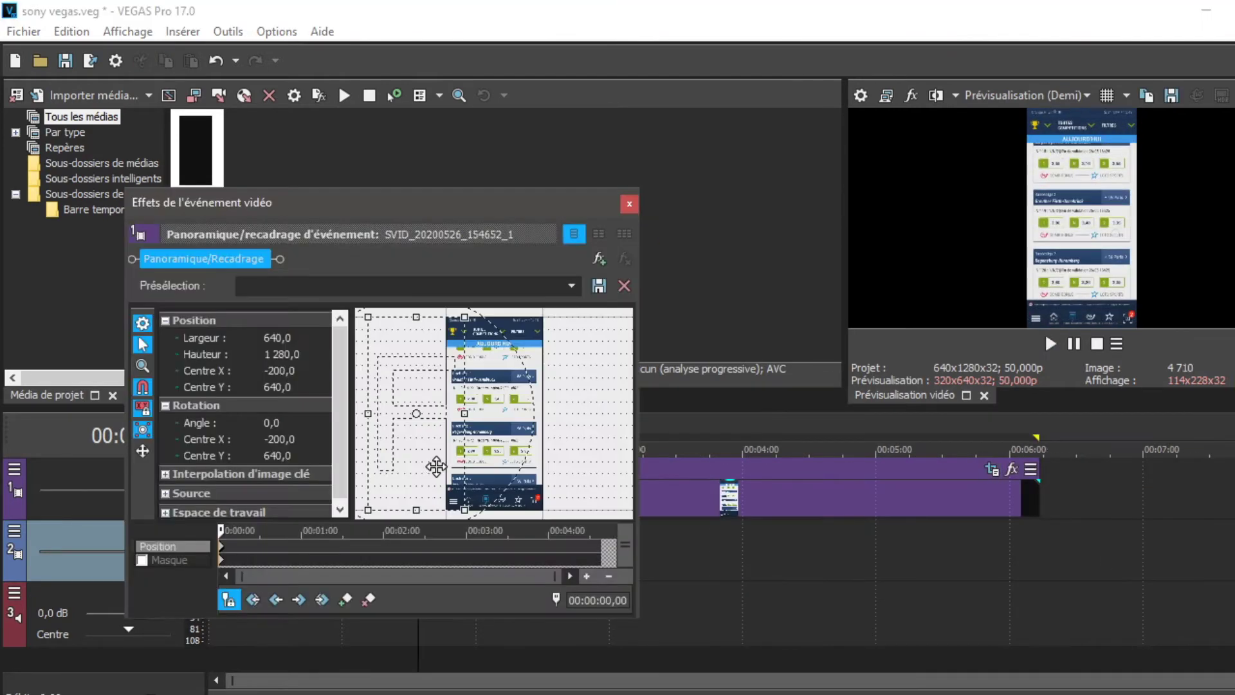
{"action": "left_click", "coordinate": [599, 258]}
{"action": "double_click", "coordinate": [727, 500]}
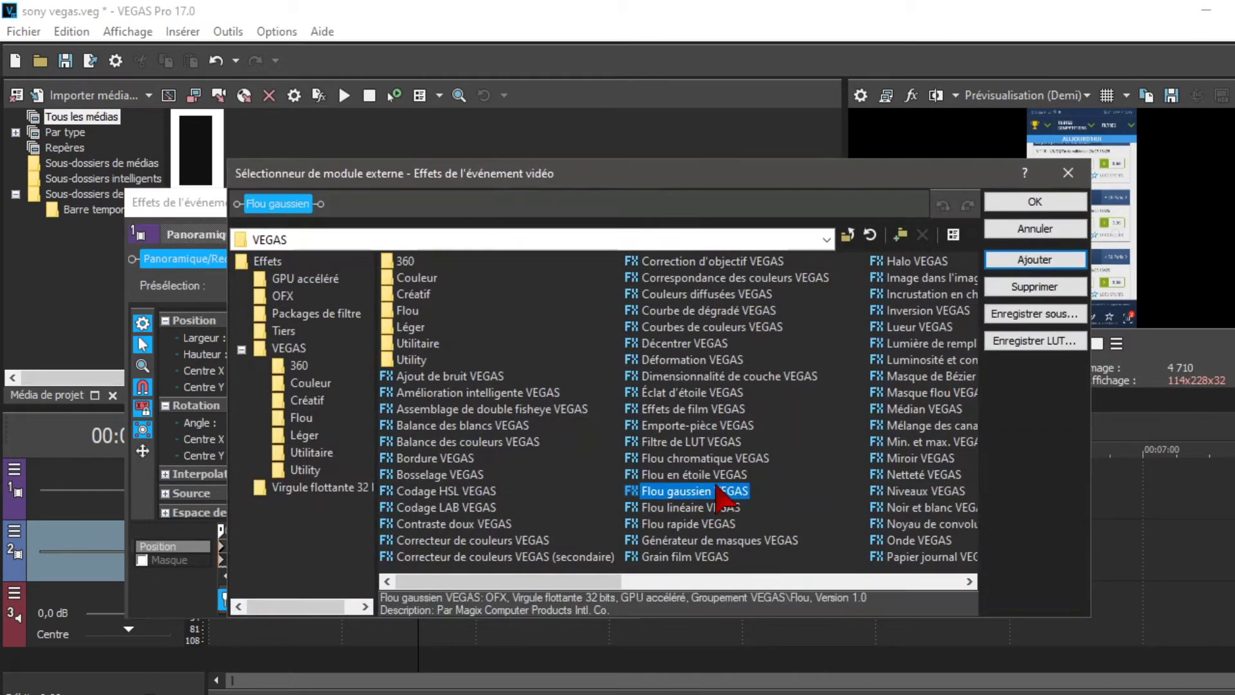
{"action": "key", "text": "Return"}
Animate the upper clip's horizontal blur from 0,0630 at its start to 0 a few frames in, with vertical range 0.
{"action": "left_click_drag", "start_coordinate": [261, 346], "coordinate": [234, 351]}
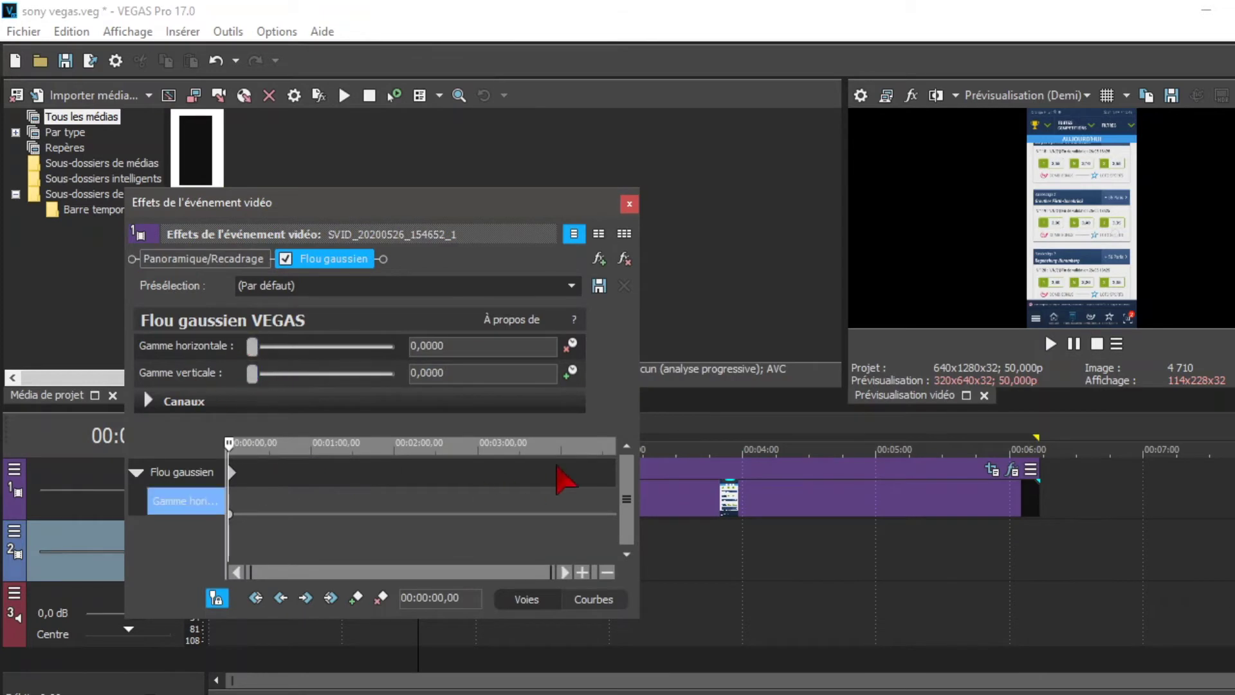
{"action": "scroll", "coordinate": [260, 508], "scroll_direction": "up", "scroll_amount": 5}
{"action": "left_click_drag", "start_coordinate": [252, 445], "coordinate": [234, 447]}
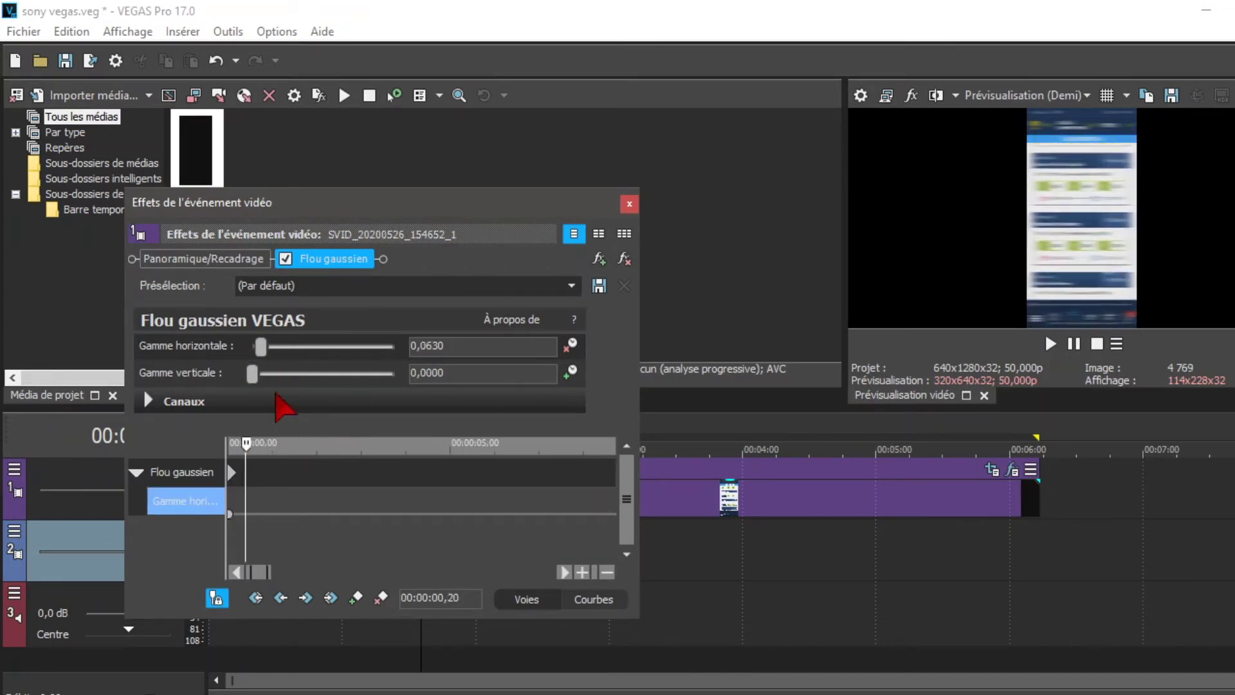
{"action": "left_click", "coordinate": [238, 444]}
{"action": "left_click_drag", "start_coordinate": [259, 350], "coordinate": [245, 351]}
{"action": "left_click", "coordinate": [629, 203]}
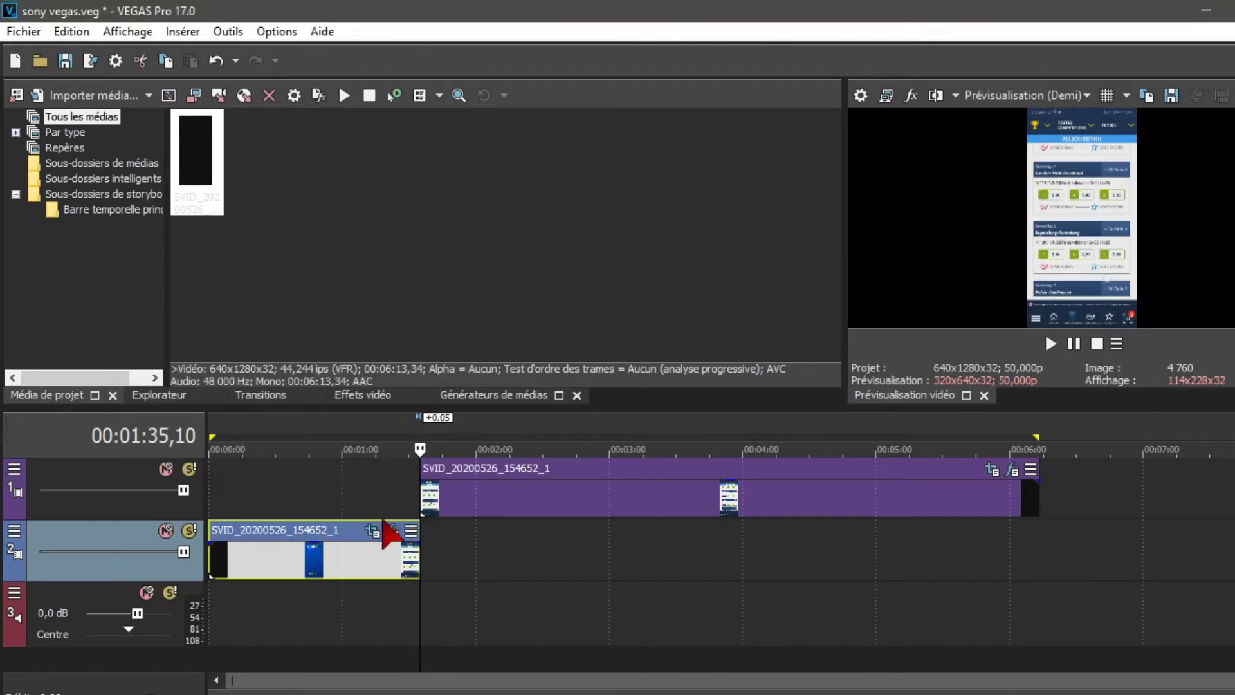
Play the transition, and move the upper clip's zero-blur keyframe to 00:00:00,20.
{"action": "left_click", "coordinate": [410, 554]}
{"action": "key", "text": "space"}
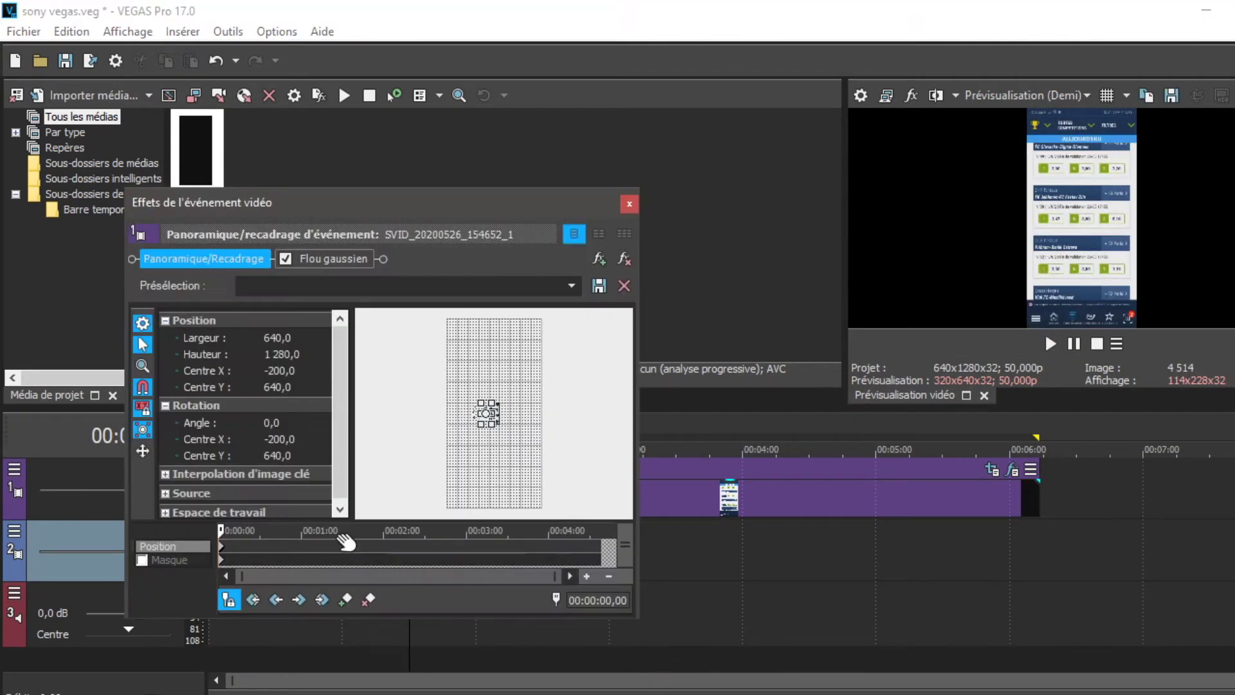
{"action": "scroll", "coordinate": [345, 537], "scroll_direction": "up", "scroll_amount": 3}
{"action": "left_click", "coordinate": [320, 258]}
{"action": "scroll", "coordinate": [252, 494], "scroll_direction": "up", "scroll_amount": 8}
{"action": "left_click_drag", "start_coordinate": [227, 459], "coordinate": [520, 459]}
{"action": "scroll", "coordinate": [518, 469], "scroll_direction": "down", "scroll_amount": 3}
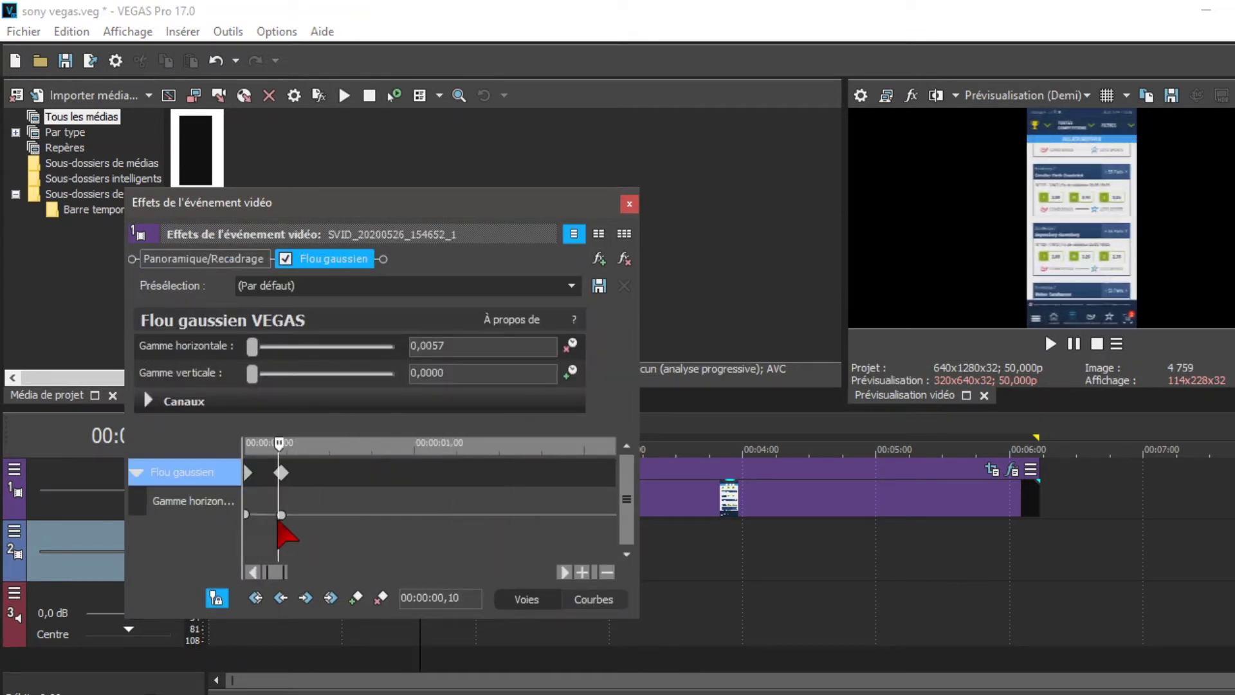
{"action": "left_click_drag", "start_coordinate": [281, 515], "coordinate": [311, 515]}
Add a horizontal blur keyframe of 0,1429 at 00:00:00,10 on the upper clip and go to its last blur keyframe.
{"action": "scroll", "coordinate": [312, 515], "scroll_direction": "down", "scroll_amount": 7}
{"action": "left_click_drag", "start_coordinate": [260, 356], "coordinate": [275, 355]}
{"action": "scroll", "coordinate": [276, 476], "scroll_direction": "up", "scroll_amount": 9}
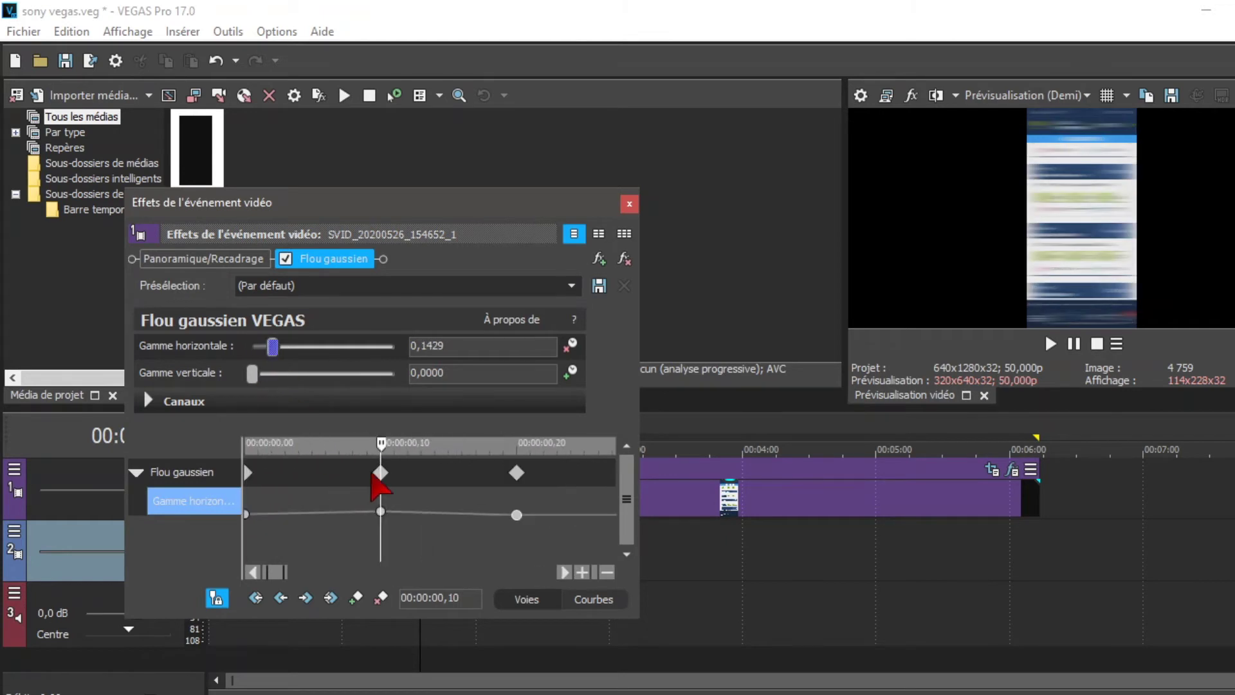
{"action": "left_click", "coordinate": [516, 515]}
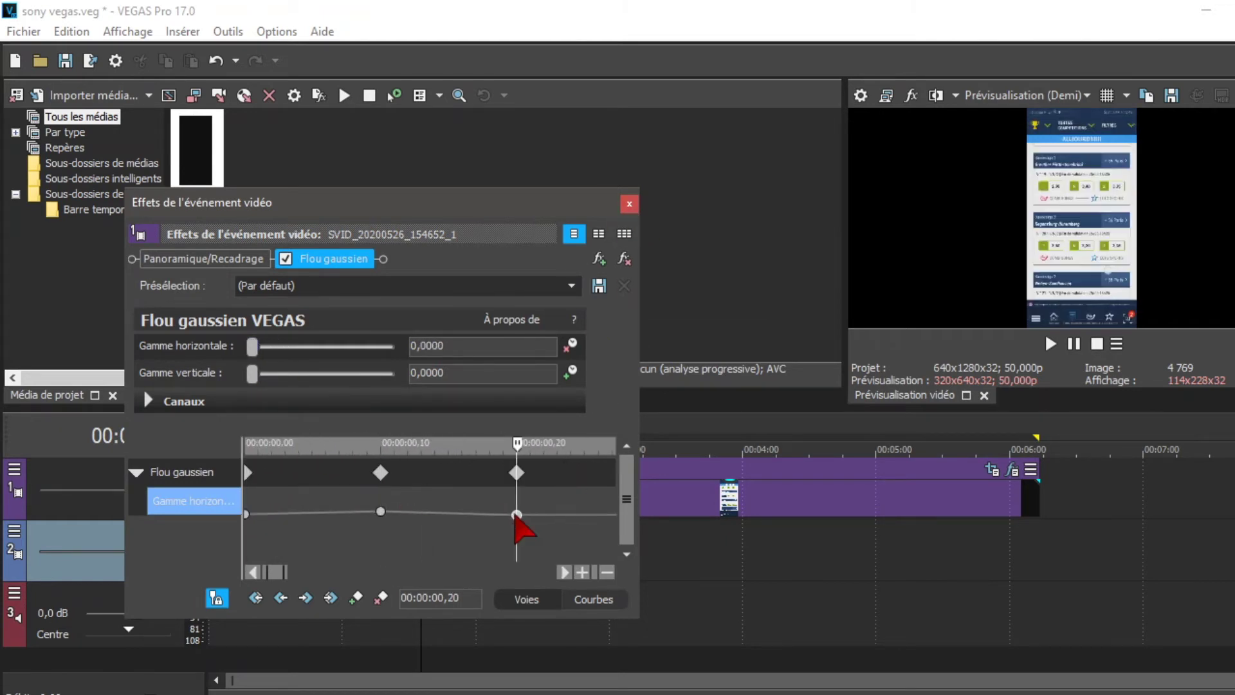
Close the upper clip's blur settings and play the transition.
{"action": "left_click", "coordinate": [629, 203]}
{"action": "key", "text": "space"}
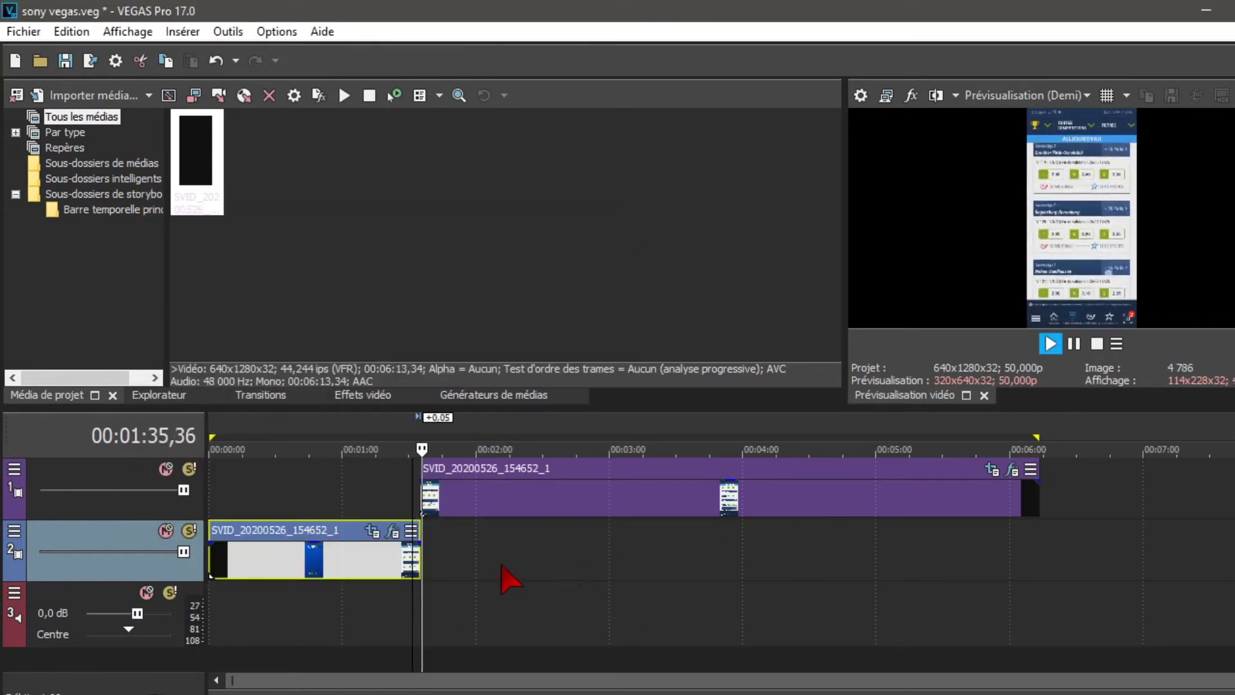
{"action": "key", "text": "space"}
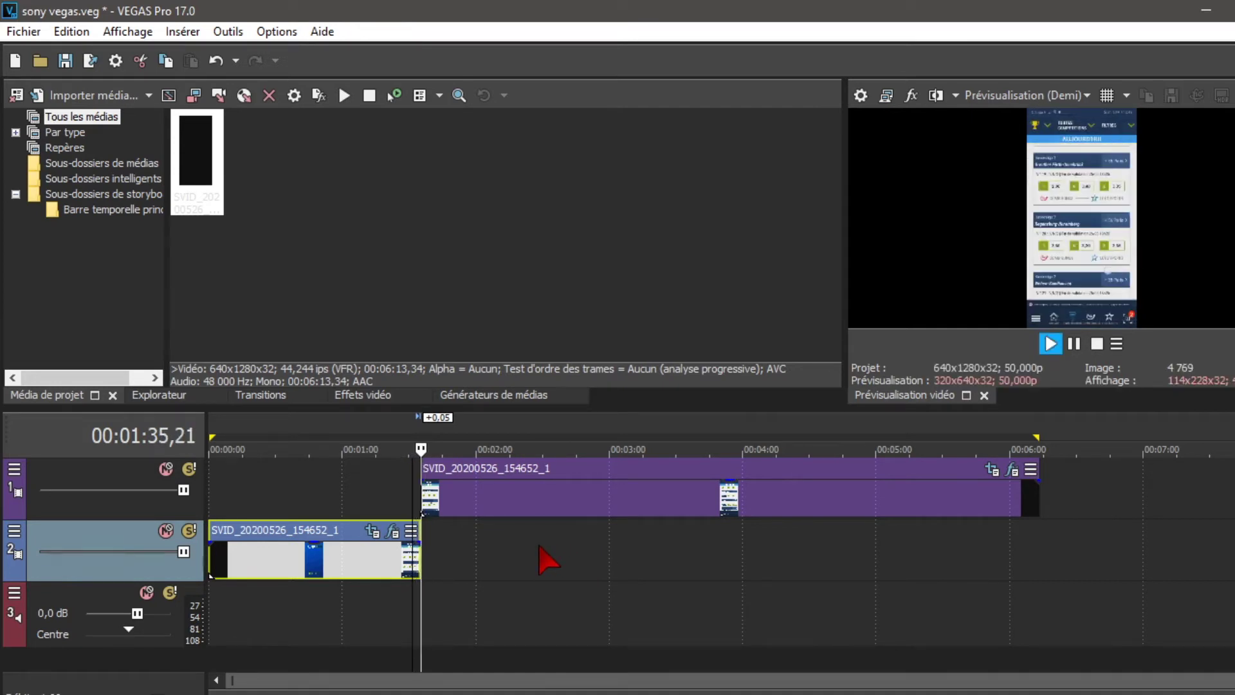
Move the upper clip slightly earlier so its start overlaps the end of the lower clip, and play the transition.
{"action": "scroll", "coordinate": [546, 559], "scroll_direction": "up", "scroll_amount": 5}
{"action": "left_click", "coordinate": [799, 484]}
{"action": "key", "text": "space"}
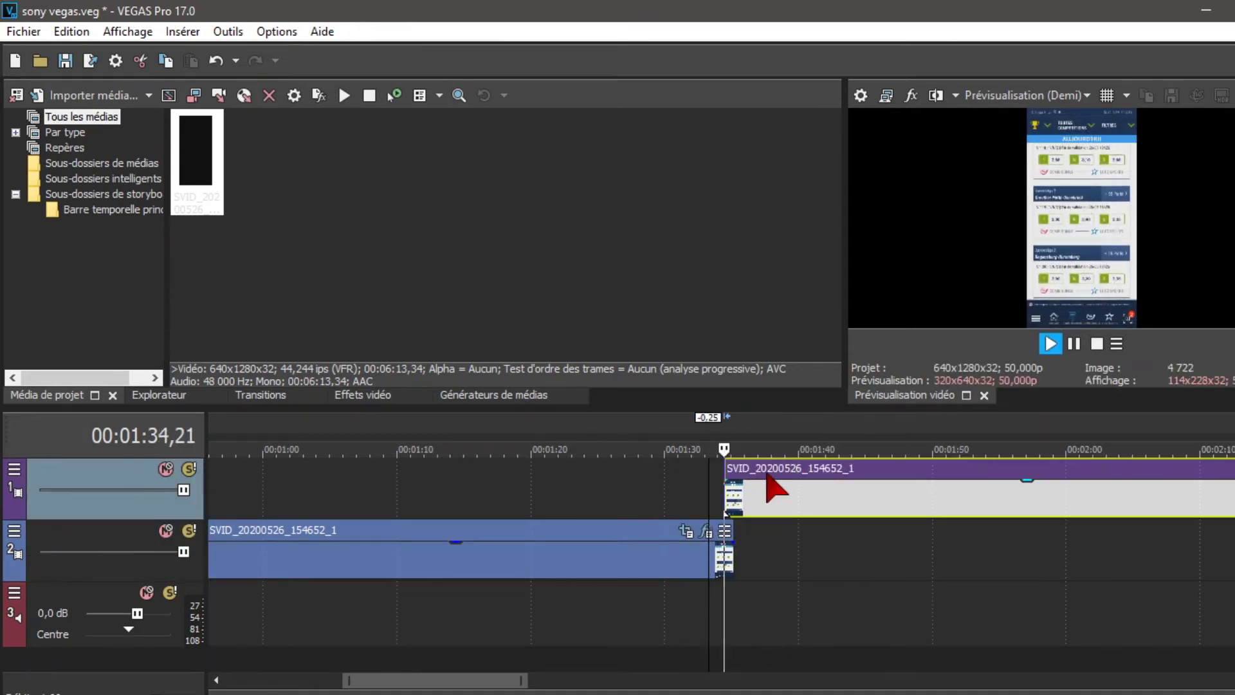
{"action": "key", "text": "space"}
Reopen the upper clip's Flou gaussien settings and adjust the horizontal blur keyframes near the start of the clip.
{"action": "scroll", "coordinate": [766, 475], "scroll_direction": "down", "scroll_amount": 5}
{"action": "left_click", "coordinate": [979, 466]}
{"action": "left_click", "coordinate": [990, 470]}
{"action": "left_click", "coordinate": [325, 255]}
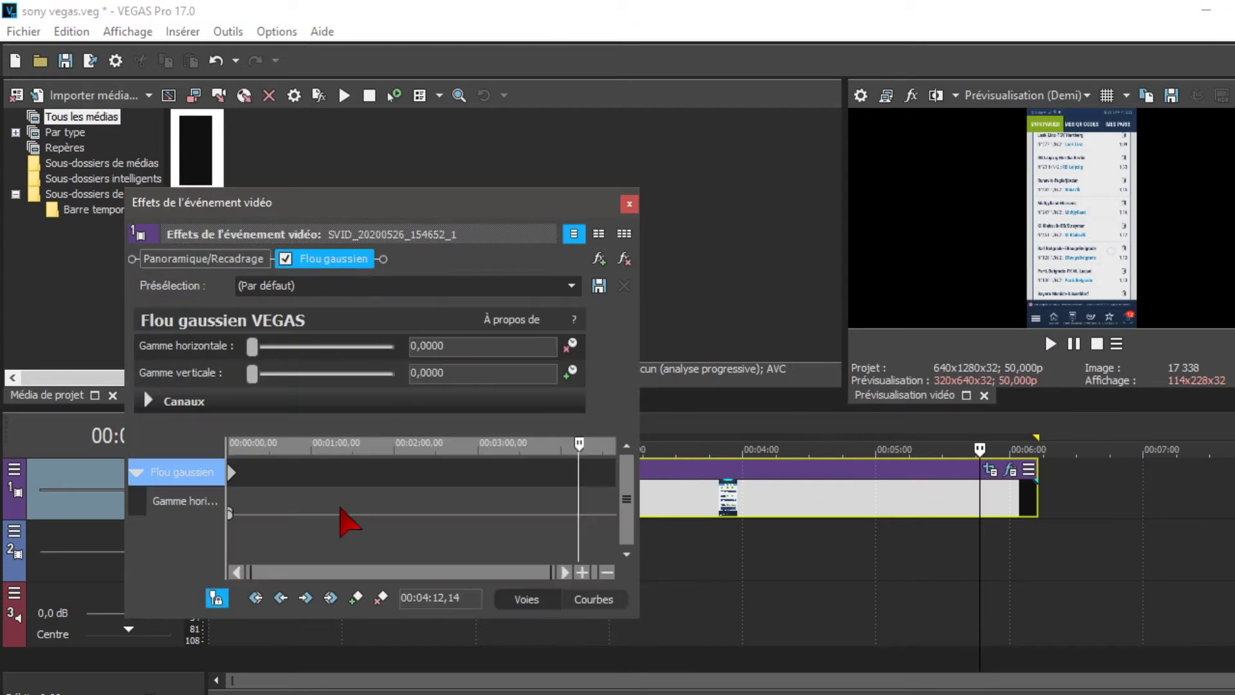
{"action": "left_click_drag", "start_coordinate": [580, 501], "coordinate": [178, 501]}
{"action": "left_click", "coordinate": [229, 508]}
{"action": "scroll", "coordinate": [412, 492], "scroll_direction": "up", "scroll_amount": 5}
{"action": "double_click", "coordinate": [263, 514]}
{"action": "double_click", "coordinate": [298, 515]}
{"action": "left_click_drag", "start_coordinate": [263, 515], "coordinate": [267, 514]}
{"action": "left_click", "coordinate": [229, 513]}
Increase the horizontal blur at the upper clip's first blur keyframe and close the effect settings.
{"action": "scroll", "coordinate": [264, 513], "scroll_direction": "down", "scroll_amount": 5}
{"action": "scroll", "coordinate": [273, 479], "scroll_direction": "up", "scroll_amount": 4}
{"action": "scroll", "coordinate": [270, 477], "scroll_direction": "up", "scroll_amount": 4}
{"action": "left_click", "coordinate": [230, 514]}
{"action": "left_click_drag", "start_coordinate": [262, 348], "coordinate": [275, 347]}
{"action": "left_click", "coordinate": [631, 204]}
Play the transition from just before the junction of the two clips to check the revised blur.
{"action": "left_click", "coordinate": [416, 447]}
{"action": "key", "text": "space"}
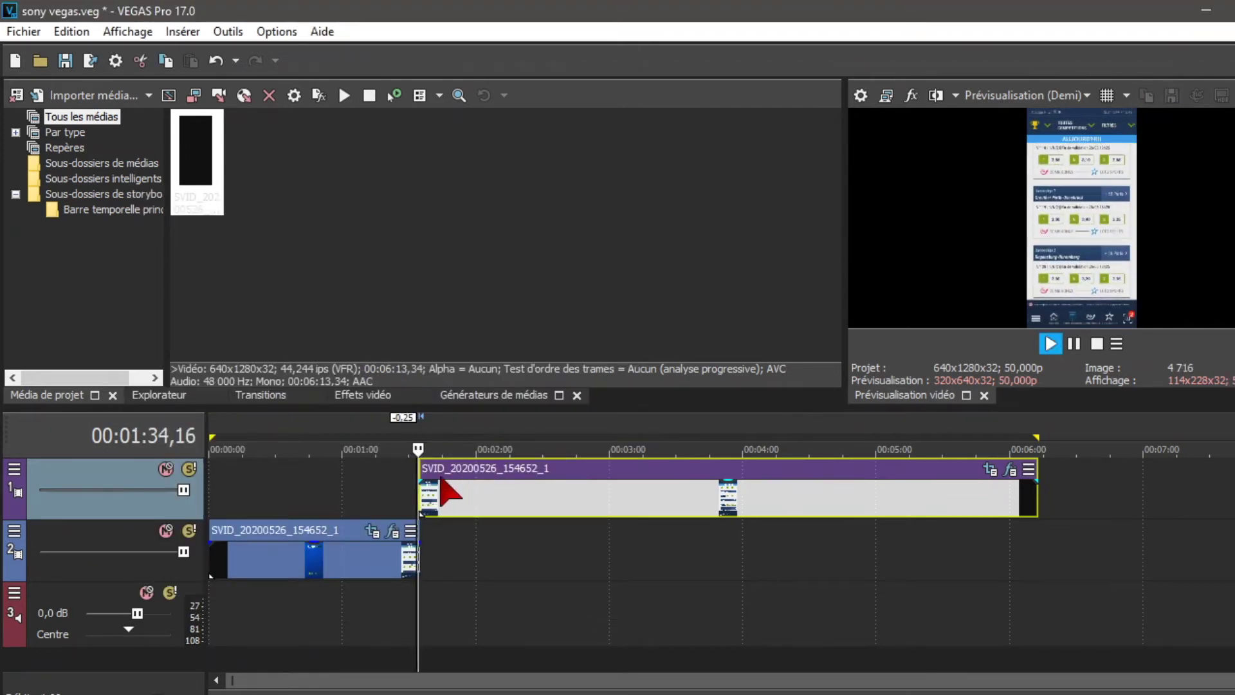
{"action": "scroll", "coordinate": [440, 473], "scroll_direction": "up", "scroll_amount": 4}
{"action": "left_click", "coordinate": [706, 451]}
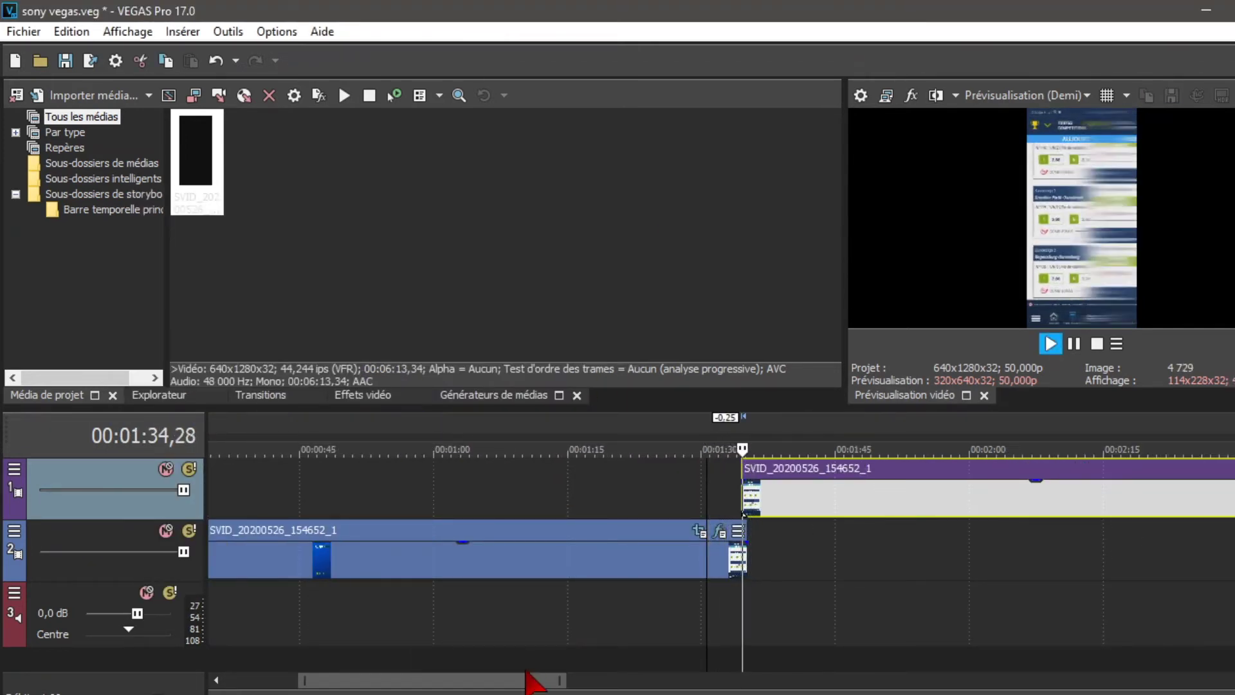
{"action": "scroll", "coordinate": [766, 642], "scroll_direction": "down", "scroll_amount": 3}
{"action": "key", "text": "space"}
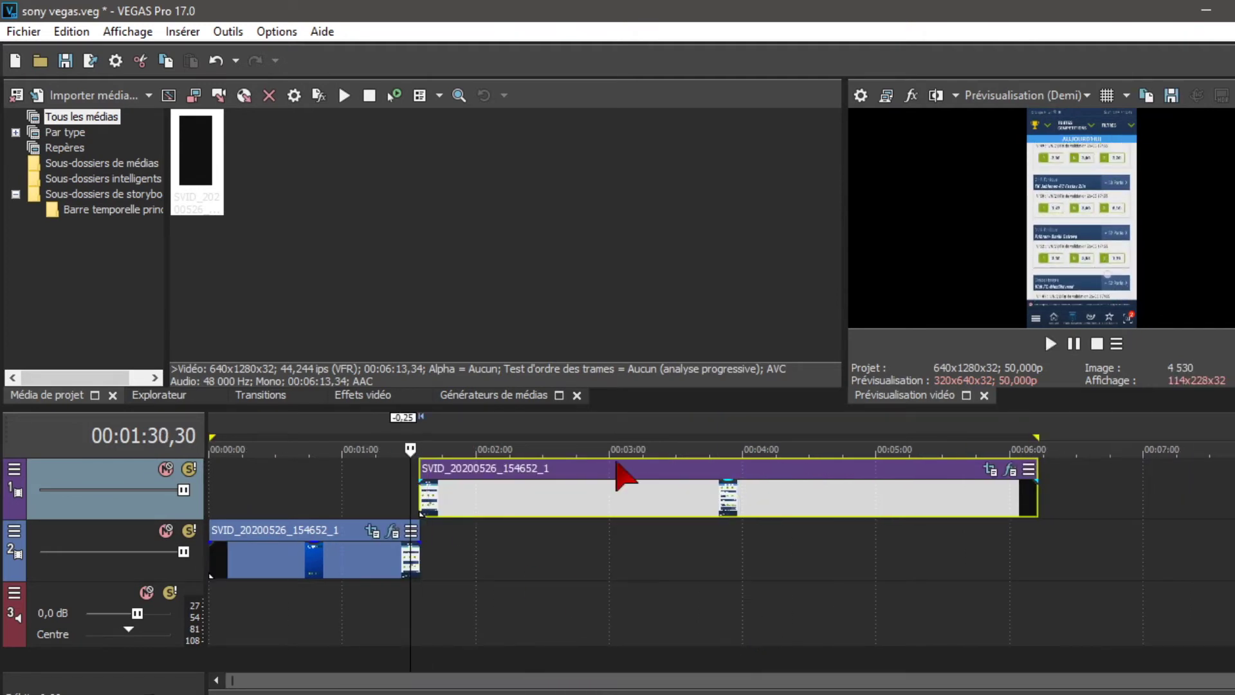
Split the upper clip at about 00:03:42 and move its second part to the lower track, starting at about 00:03:45.
{"action": "left_click", "coordinate": [703, 469]}
{"action": "key", "text": "s"}
{"action": "left_click_drag", "start_coordinate": [736, 470], "coordinate": [744, 531]}
Add a pan/crop keyframe at 00:00:42,47 on the second lower-track clip, framing a 240 by 480 area centred on X 520, Y 240.
{"action": "left_click", "coordinate": [805, 524]}
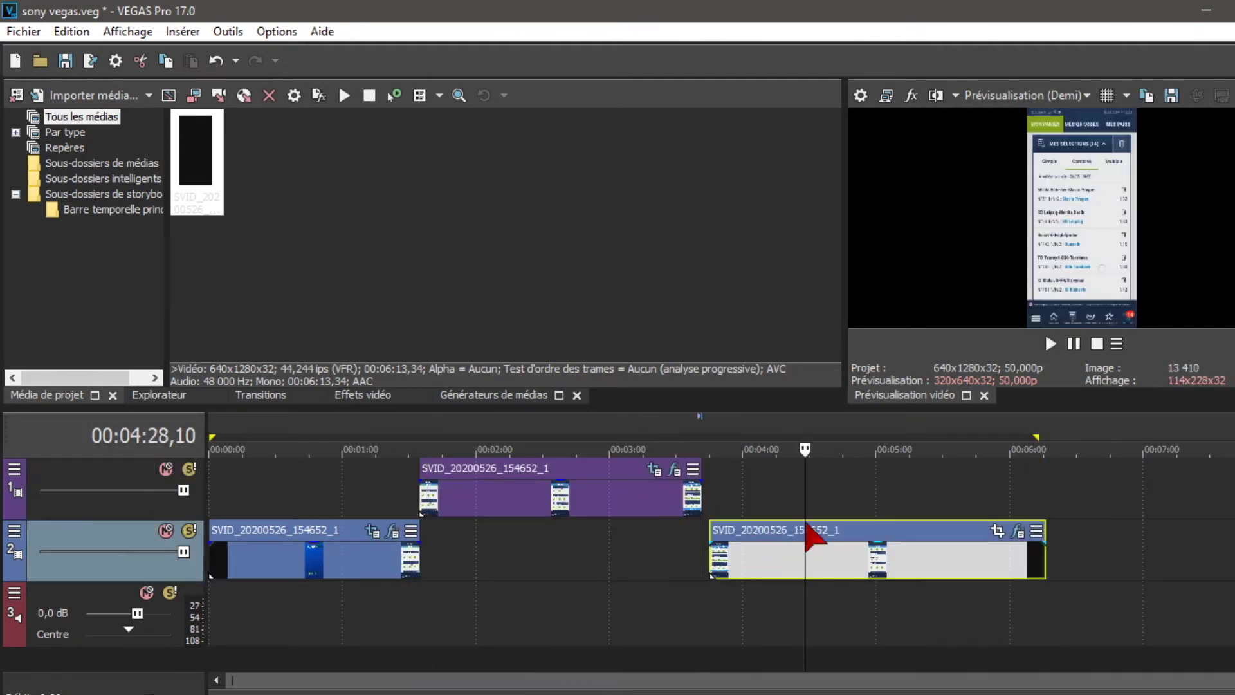
{"action": "left_click", "coordinate": [997, 532]}
{"action": "scroll", "coordinate": [496, 399], "scroll_direction": "up", "scroll_amount": 5}
{"action": "scroll", "coordinate": [477, 477], "scroll_direction": "down", "scroll_amount": 3}
{"action": "scroll", "coordinate": [500, 373], "scroll_direction": "up", "scroll_amount": 2}
{"action": "scroll", "coordinate": [490, 381], "scroll_direction": "down", "scroll_amount": 2}
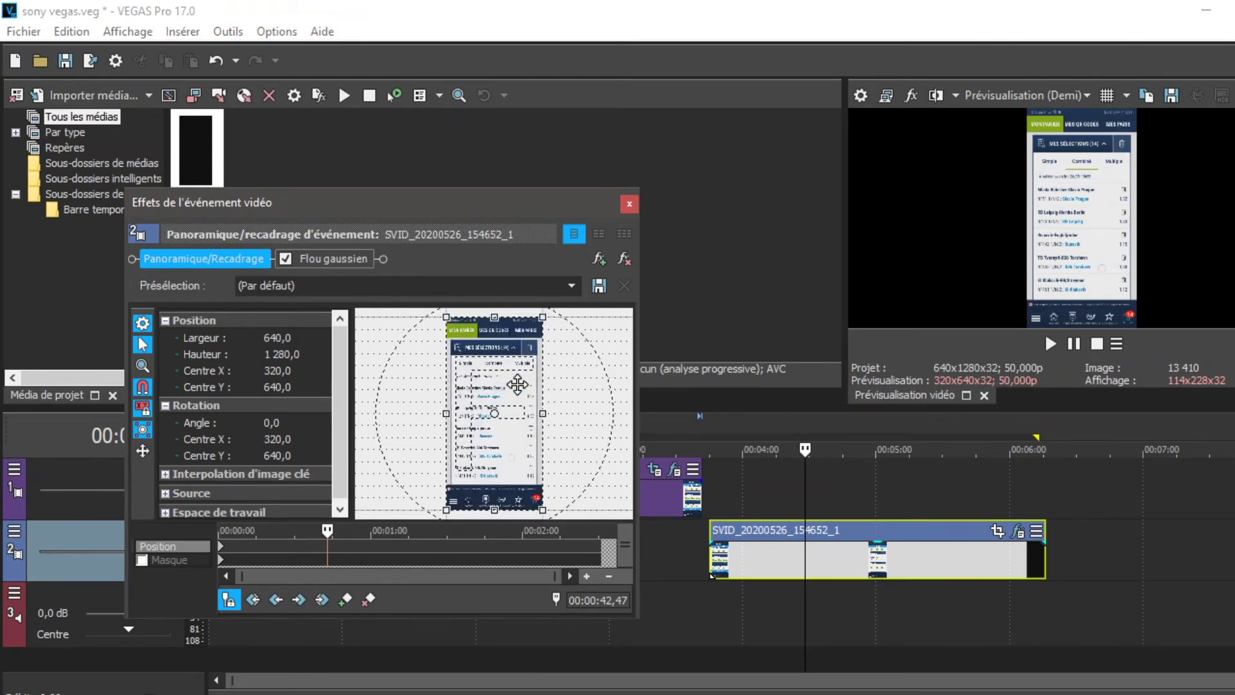
{"action": "left_click_drag", "start_coordinate": [539, 321], "coordinate": [518, 342]}
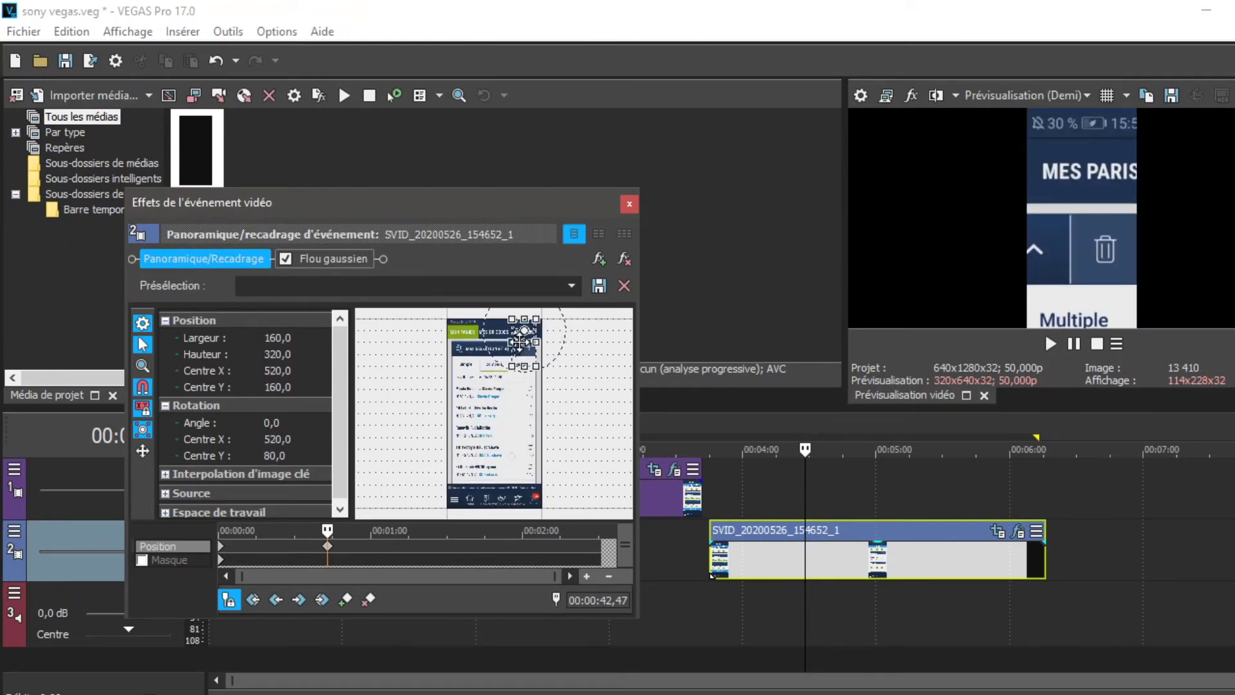
{"action": "left_click_drag", "start_coordinate": [565, 314], "coordinate": [534, 339]}
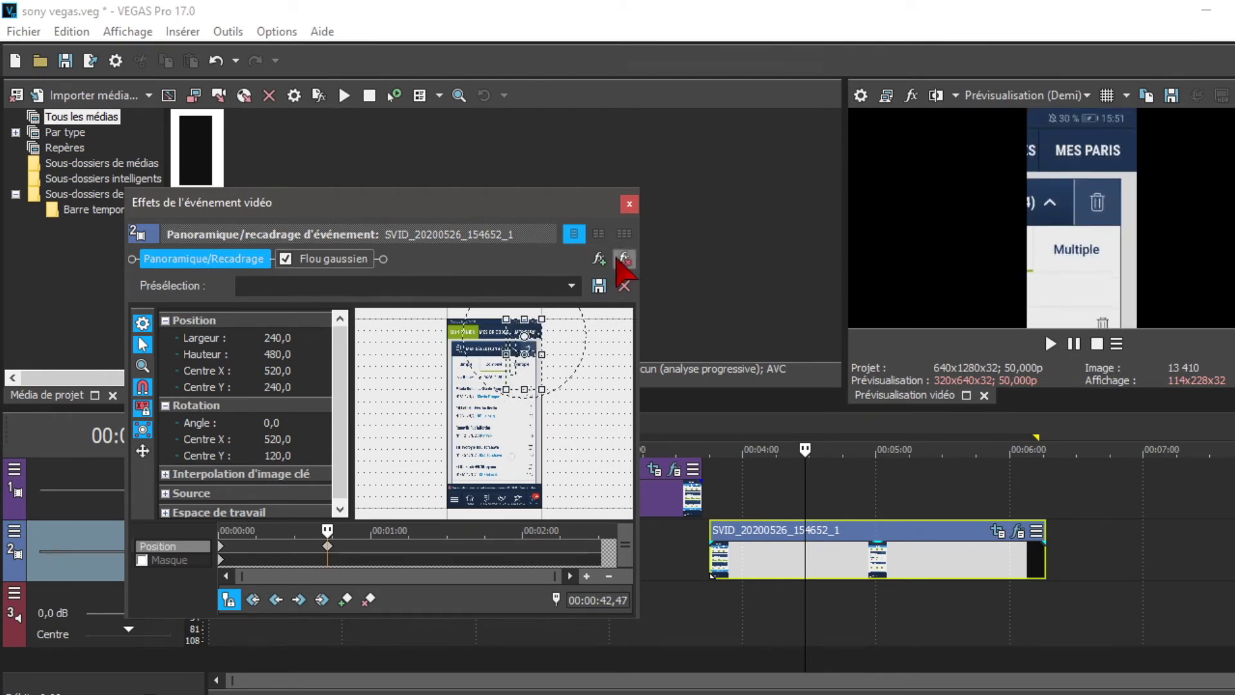
{"action": "left_click", "coordinate": [629, 203]}
Add a full-frame 640 by 1280 pan/crop keyframe at 00:00:38,05 on the same clip and play the zoom-in.
{"action": "left_click", "coordinate": [998, 531]}
{"action": "left_click_drag", "start_coordinate": [328, 530], "coordinate": [314, 530]}
{"action": "left_click_drag", "start_coordinate": [477, 420], "coordinate": [468, 475]}
{"action": "left_click_drag", "start_coordinate": [500, 438], "coordinate": [496, 439]}
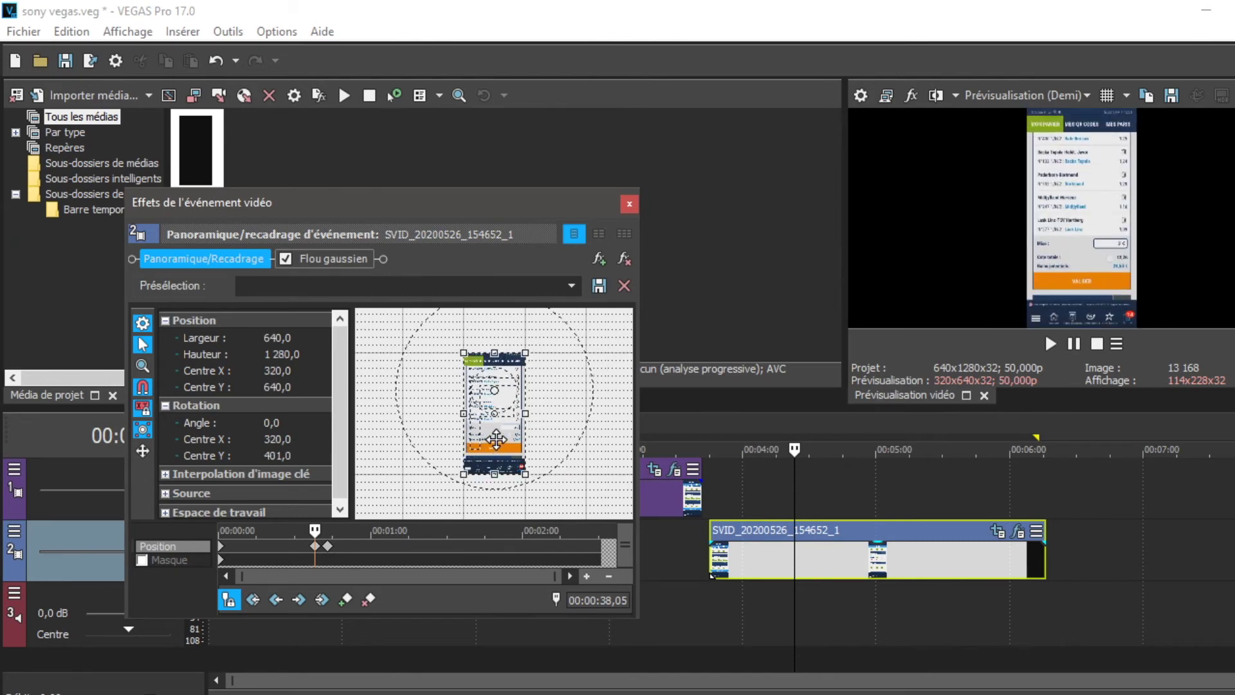
{"action": "left_click", "coordinate": [630, 204]}
{"action": "key", "text": "space"}
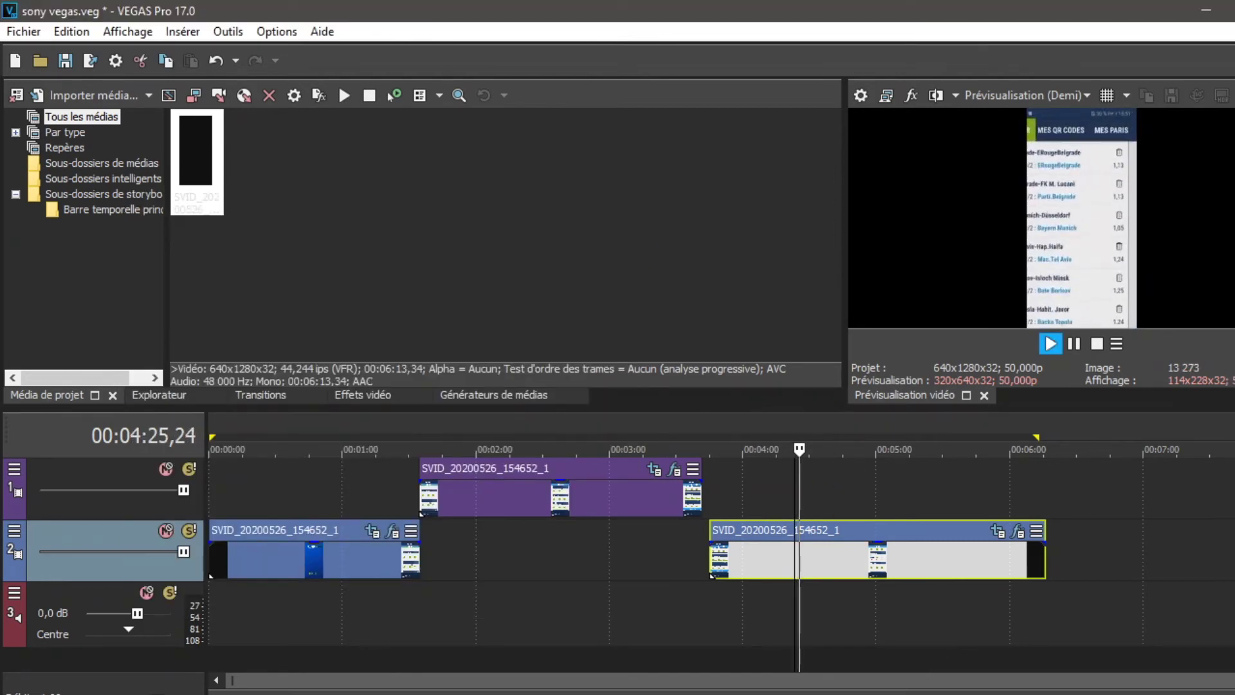
Add a pan/crop keyframe at 00:00:46,43 on the same clip, restoring the 640 by 1280 frame centred on X 320, Y 640.
{"action": "left_click", "coordinate": [1017, 530]}
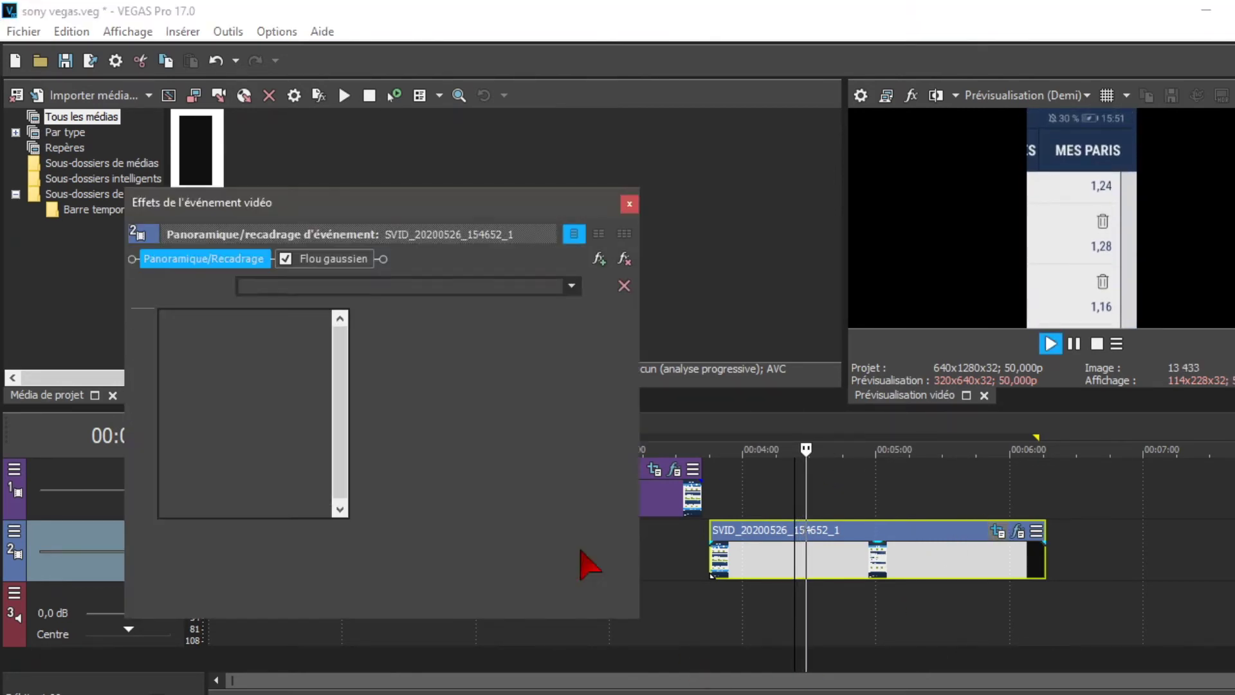
{"action": "scroll", "coordinate": [494, 419], "scroll_direction": "up", "scroll_amount": 8}
{"action": "left_click_drag", "start_coordinate": [315, 530], "coordinate": [331, 530]}
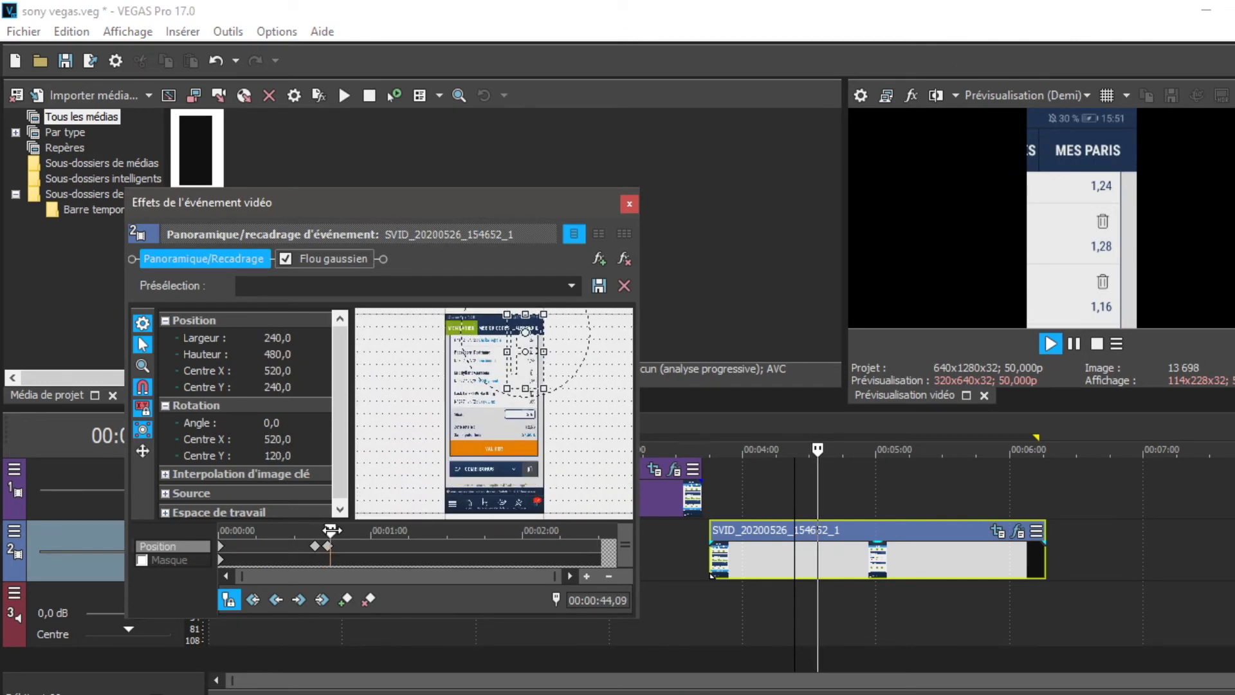
{"action": "scroll", "coordinate": [515, 386], "scroll_direction": "up", "scroll_amount": 4}
{"action": "scroll", "coordinate": [518, 383], "scroll_direction": "down", "scroll_amount": 3}
{"action": "scroll", "coordinate": [535, 329], "scroll_direction": "up", "scroll_amount": 2}
{"action": "scroll", "coordinate": [536, 330], "scroll_direction": "down", "scroll_amount": 3}
{"action": "scroll", "coordinate": [537, 330], "scroll_direction": "up", "scroll_amount": 4}
{"action": "scroll", "coordinate": [520, 424], "scroll_direction": "down", "scroll_amount": 6}
{"action": "left_click_drag", "start_coordinate": [494, 441], "coordinate": [463, 483]}
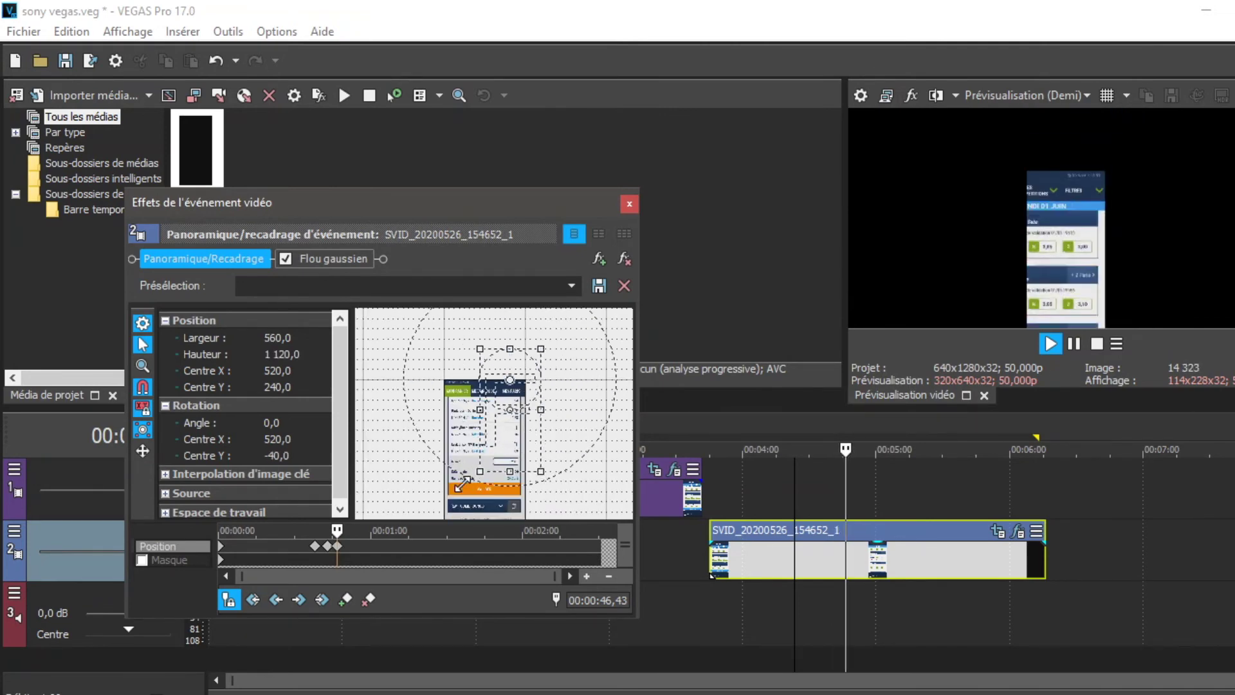
{"action": "scroll", "coordinate": [473, 473], "scroll_direction": "down", "scroll_amount": 2}
{"action": "scroll", "coordinate": [476, 450], "scroll_direction": "up", "scroll_amount": 3}
{"action": "scroll", "coordinate": [502, 396], "scroll_direction": "down", "scroll_amount": 3}
{"action": "left_click_drag", "start_coordinate": [506, 384], "coordinate": [487, 416]}
{"action": "mouse_move", "coordinate": [527, 451]}
{"action": "left_mouse_down"}
{"action": "mouse_move", "coordinate": [533, 460]}
{"action": "mouse_move", "coordinate": [512, 445]}
{"action": "left_mouse_up"}
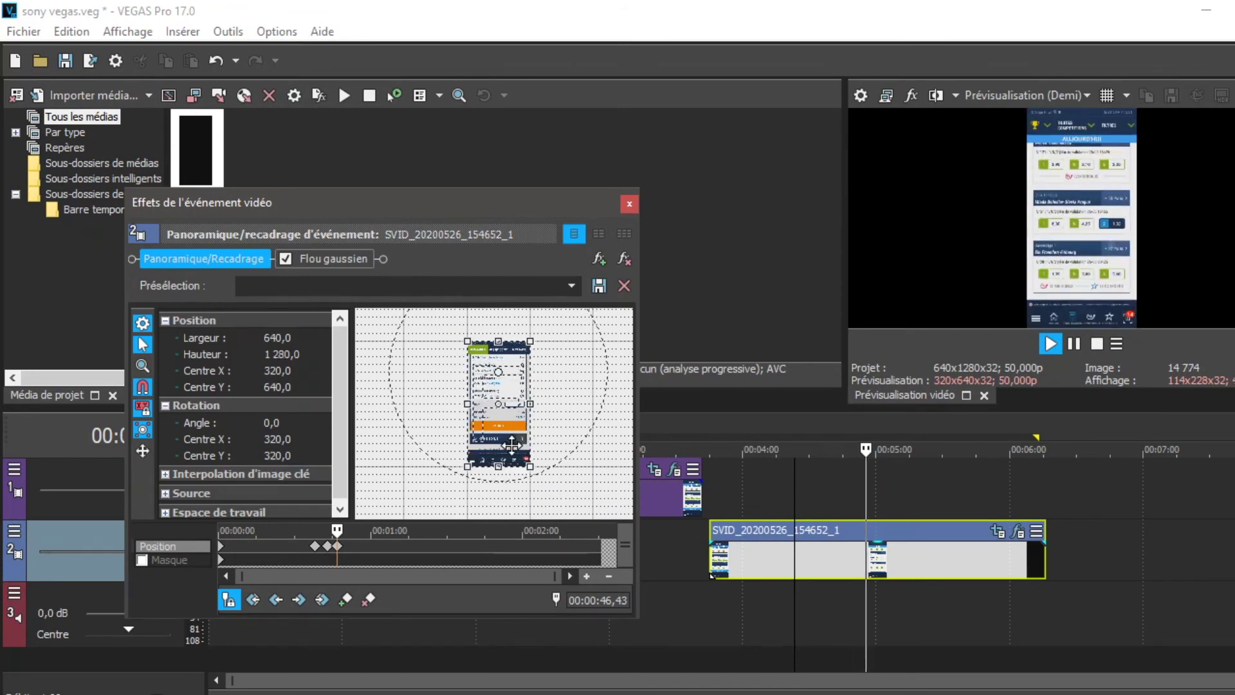
{"action": "left_click", "coordinate": [629, 204]}
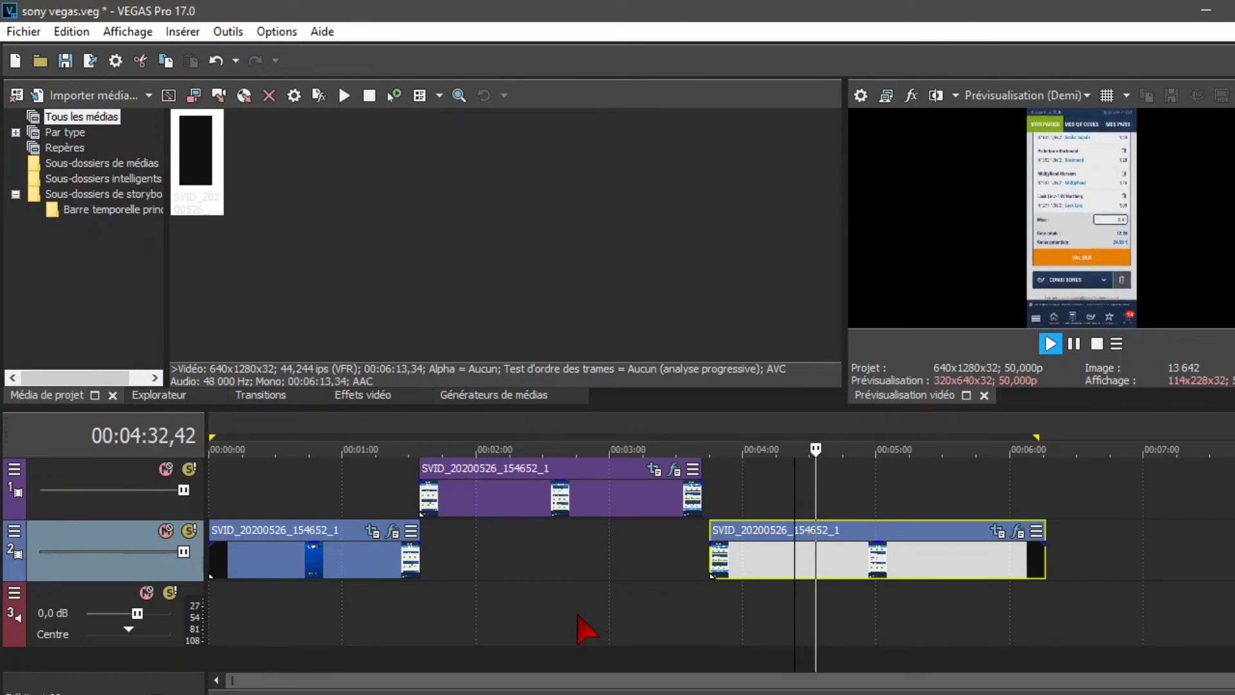
Save the project and stop the playback.
{"action": "key", "text": "ctrl+s"}
{"action": "key", "text": "space"}
Shorten the timeline's loop region by moving its end earlier.
{"action": "left_click", "coordinate": [25, 32]}
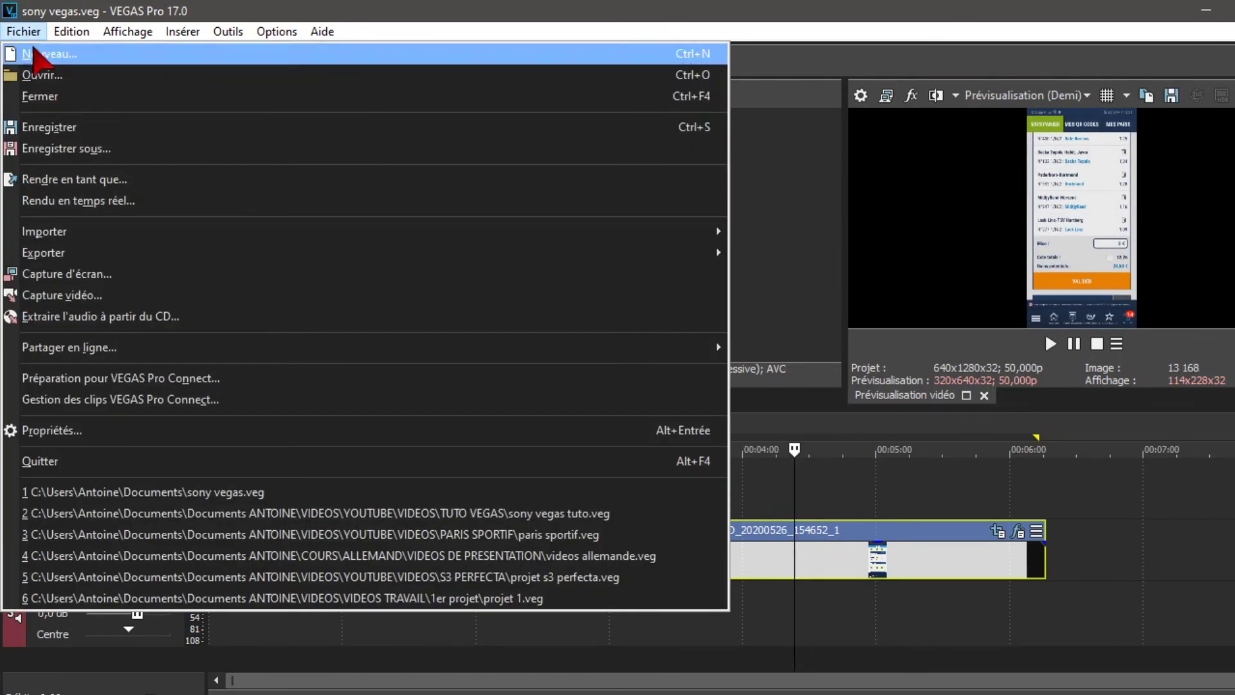
{"action": "left_click", "coordinate": [542, 394]}
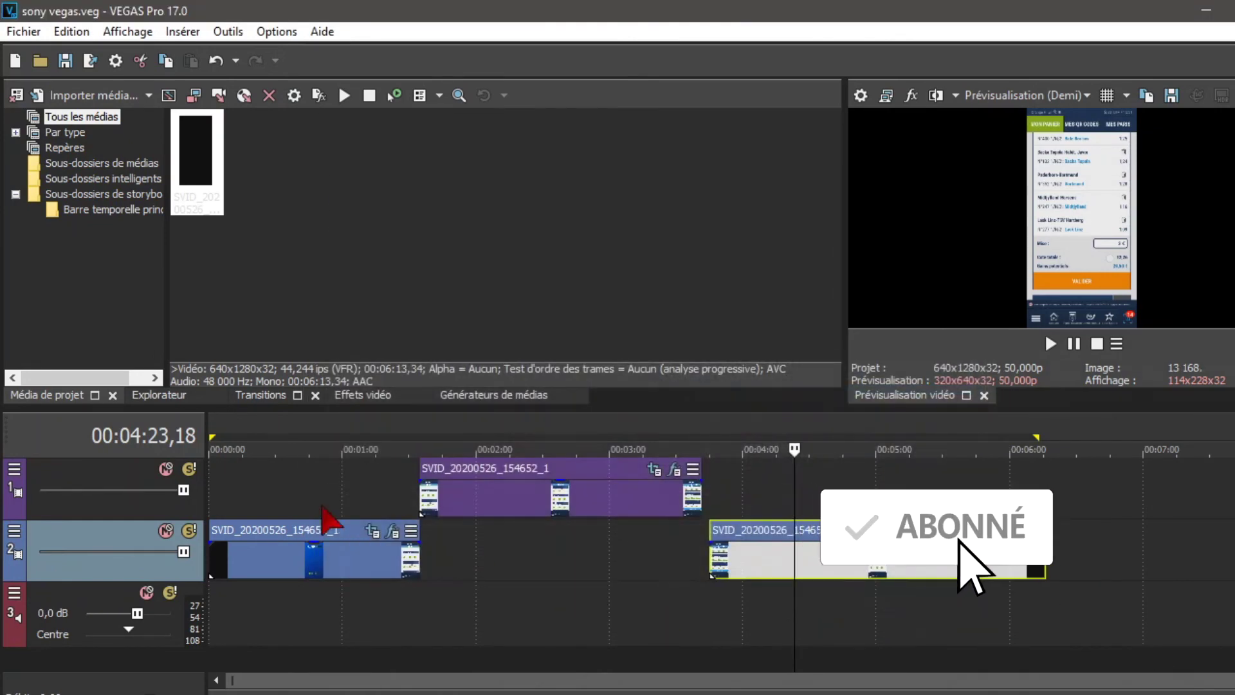
{"action": "left_click_drag", "start_coordinate": [1037, 438], "coordinate": [789, 476]}
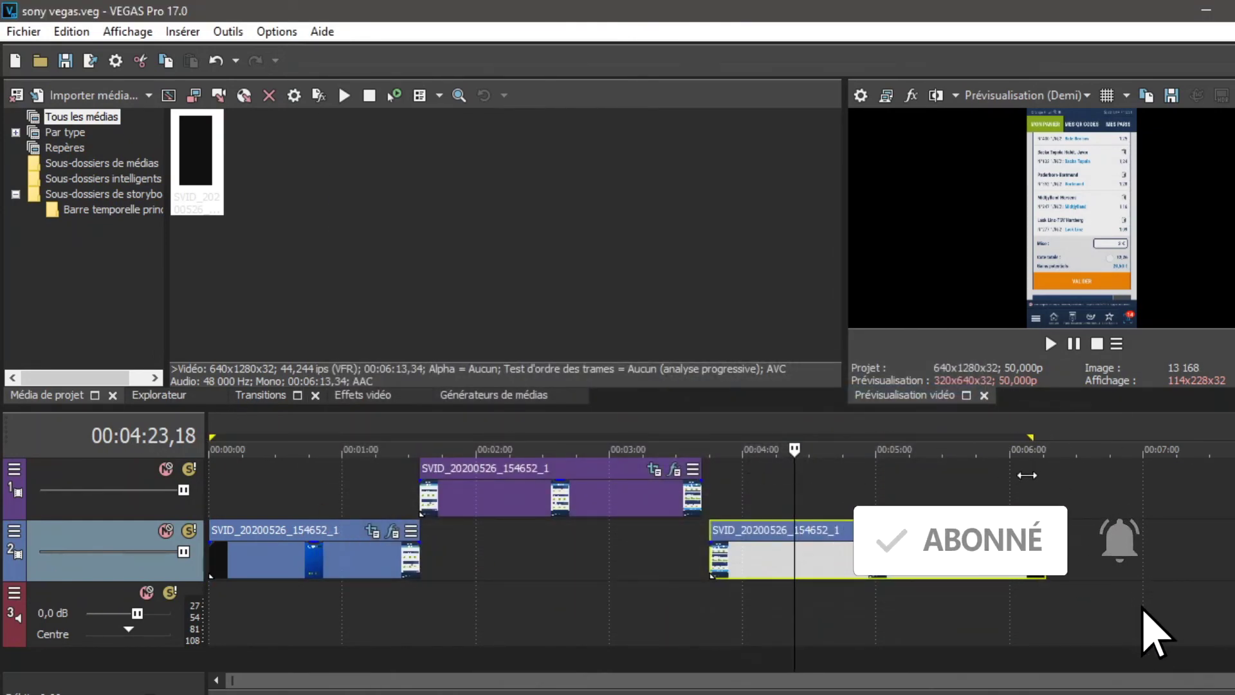